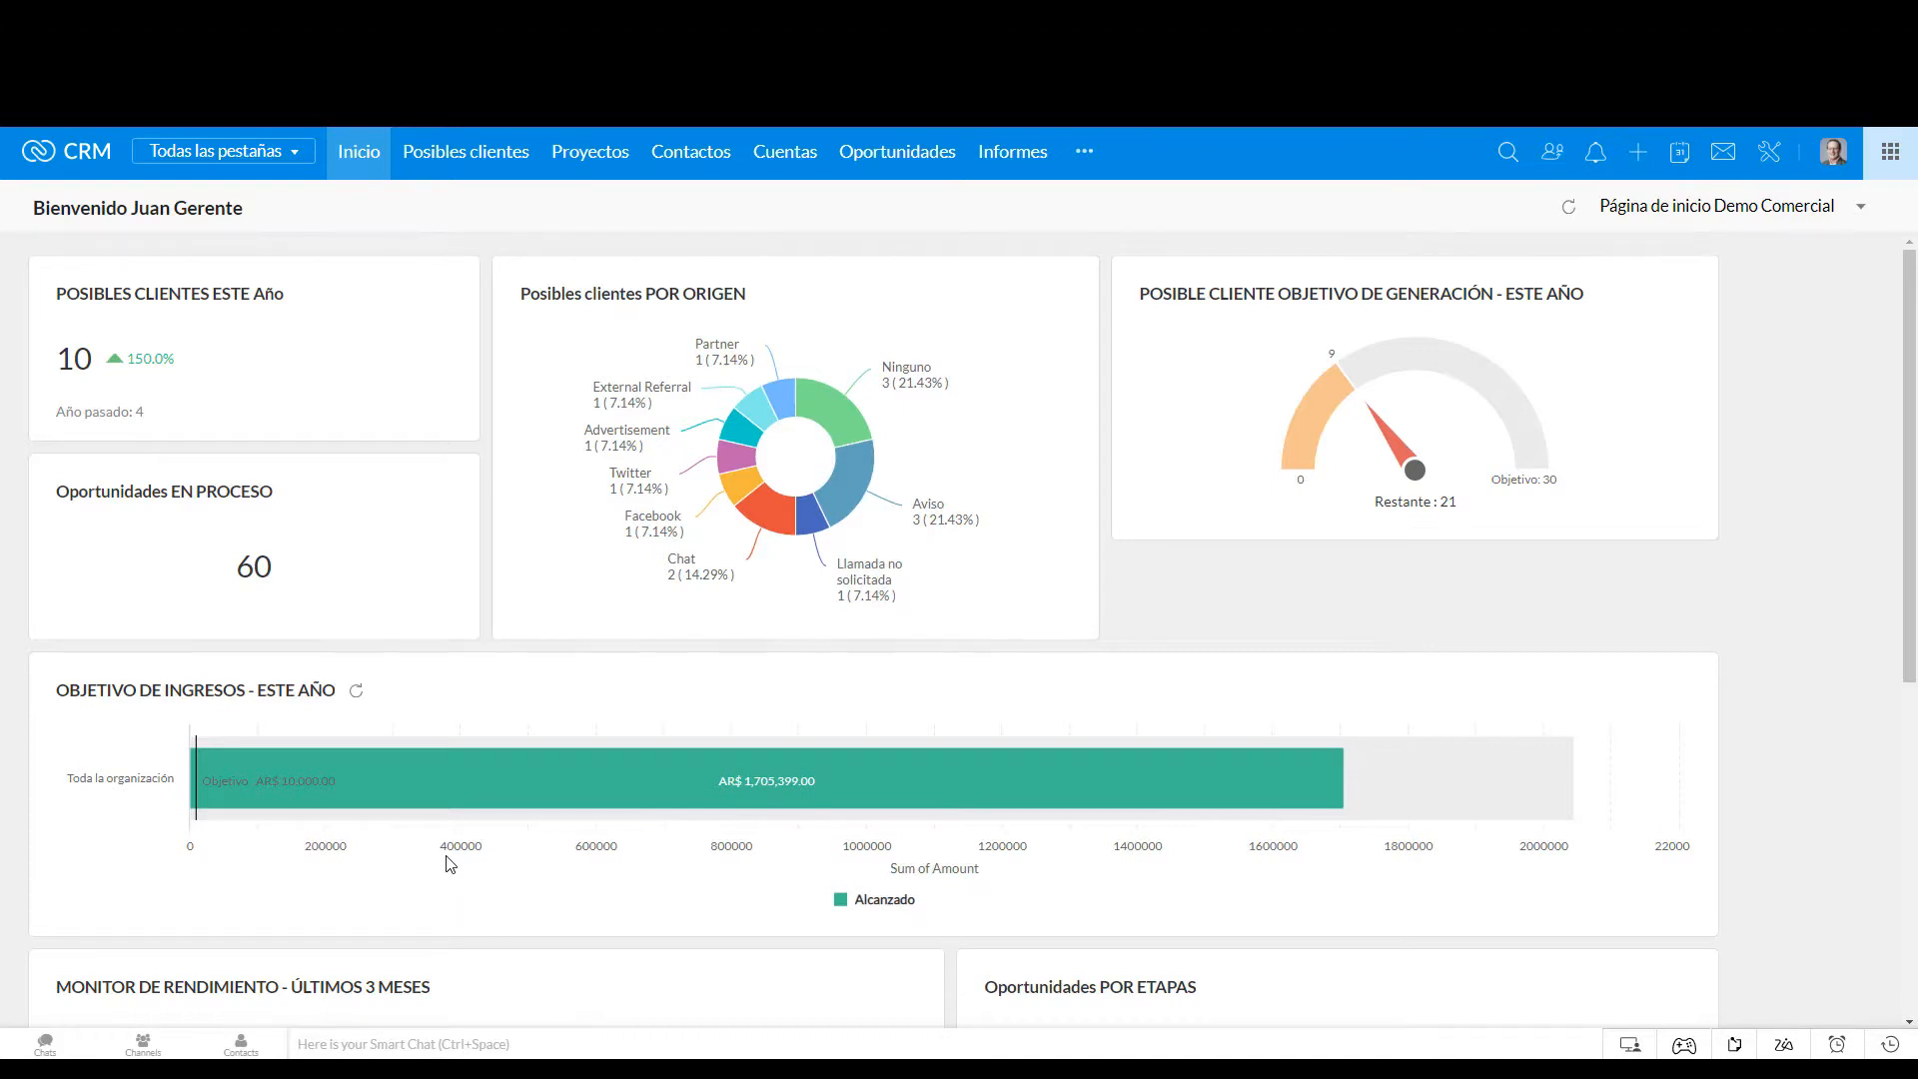
Step: Open the scoring rules (Reglas de puntuación) in the automation settings and keep Posibles clientes as the module
click(1773, 151)
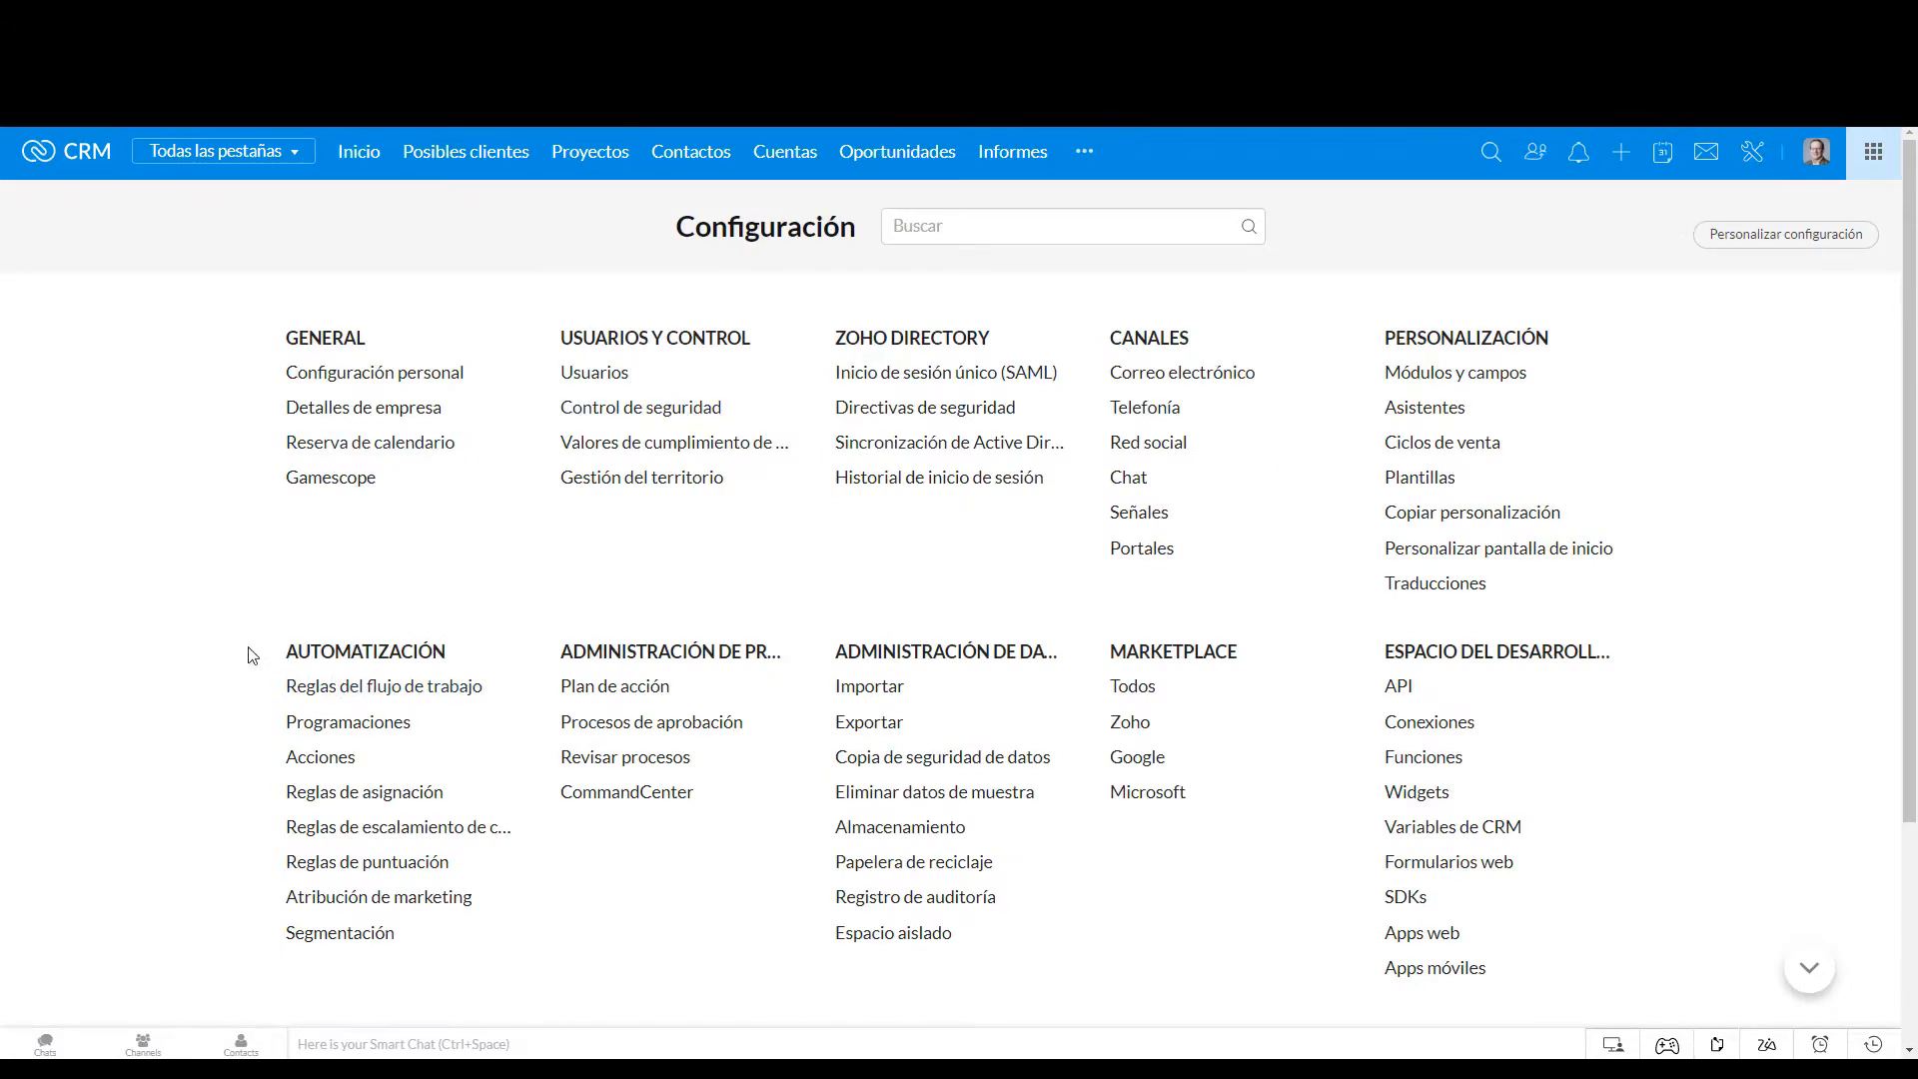
click(398, 862)
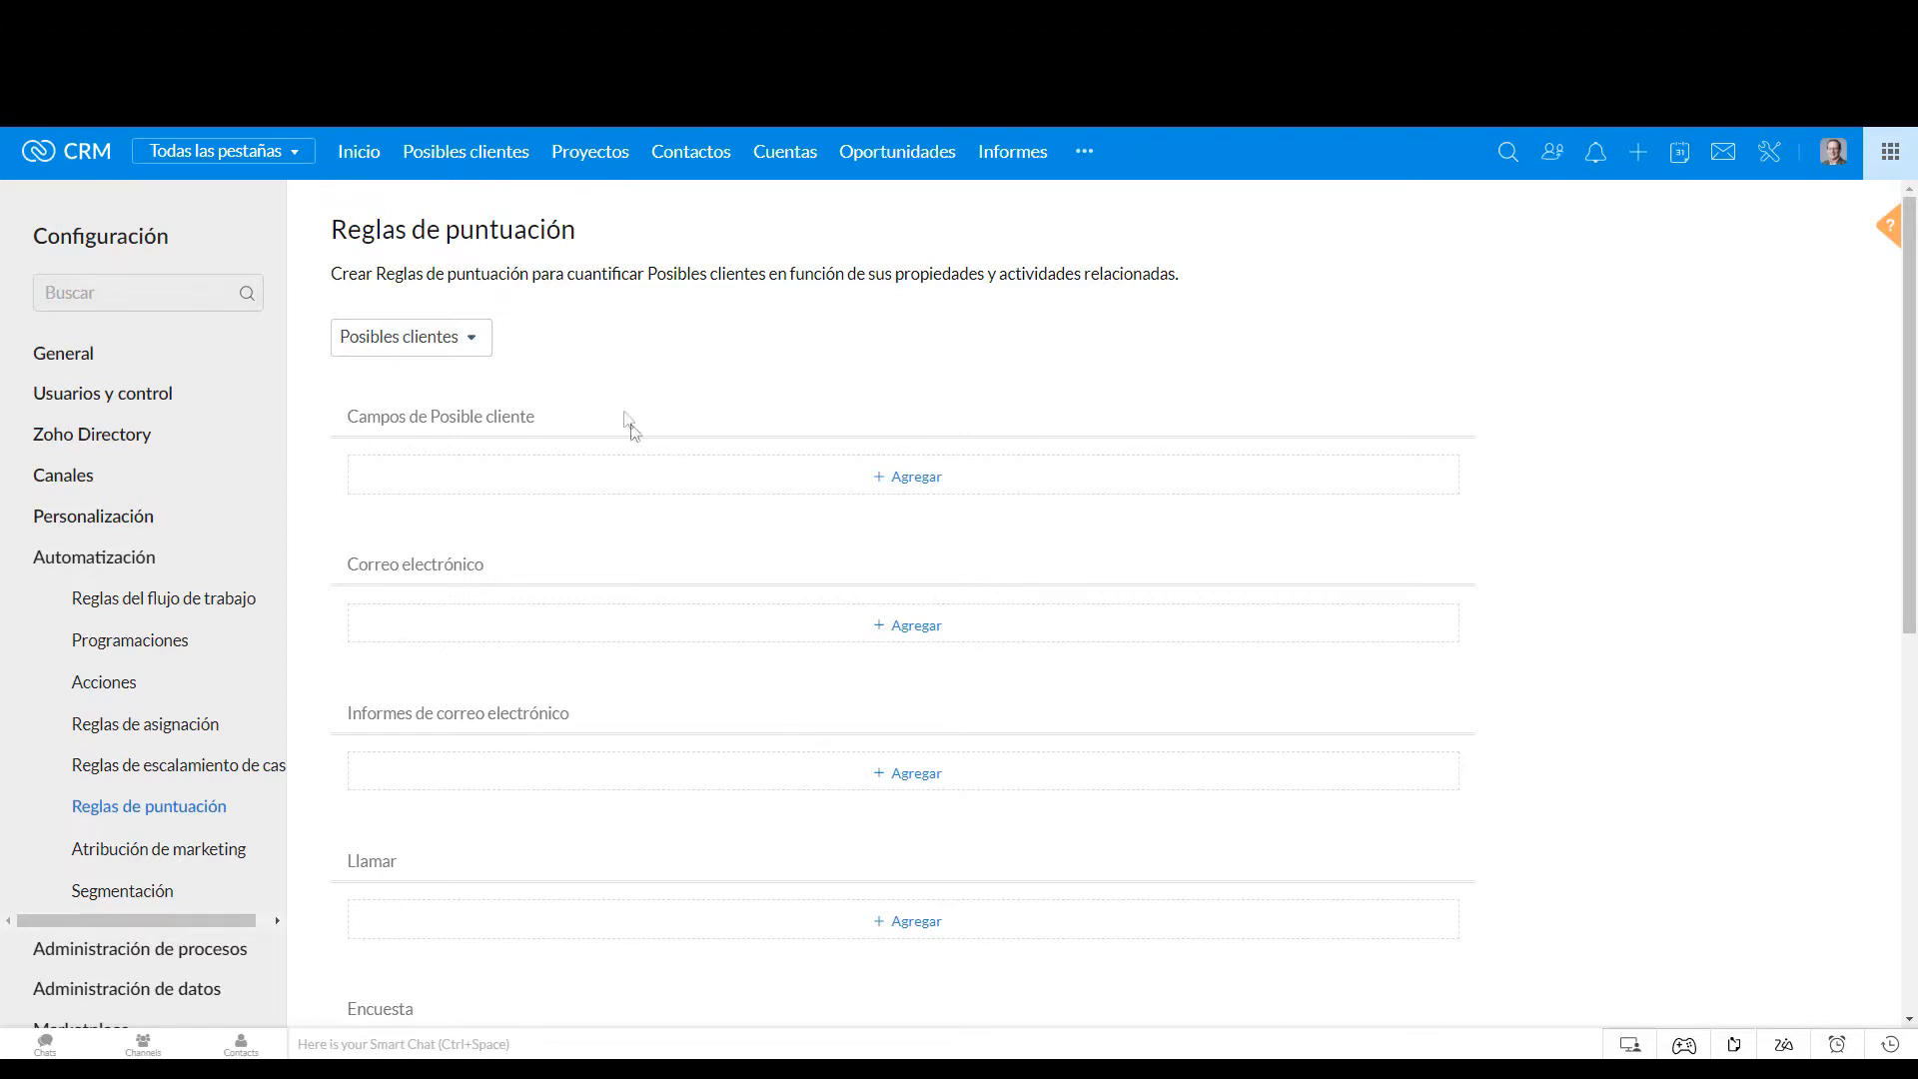
click(472, 341)
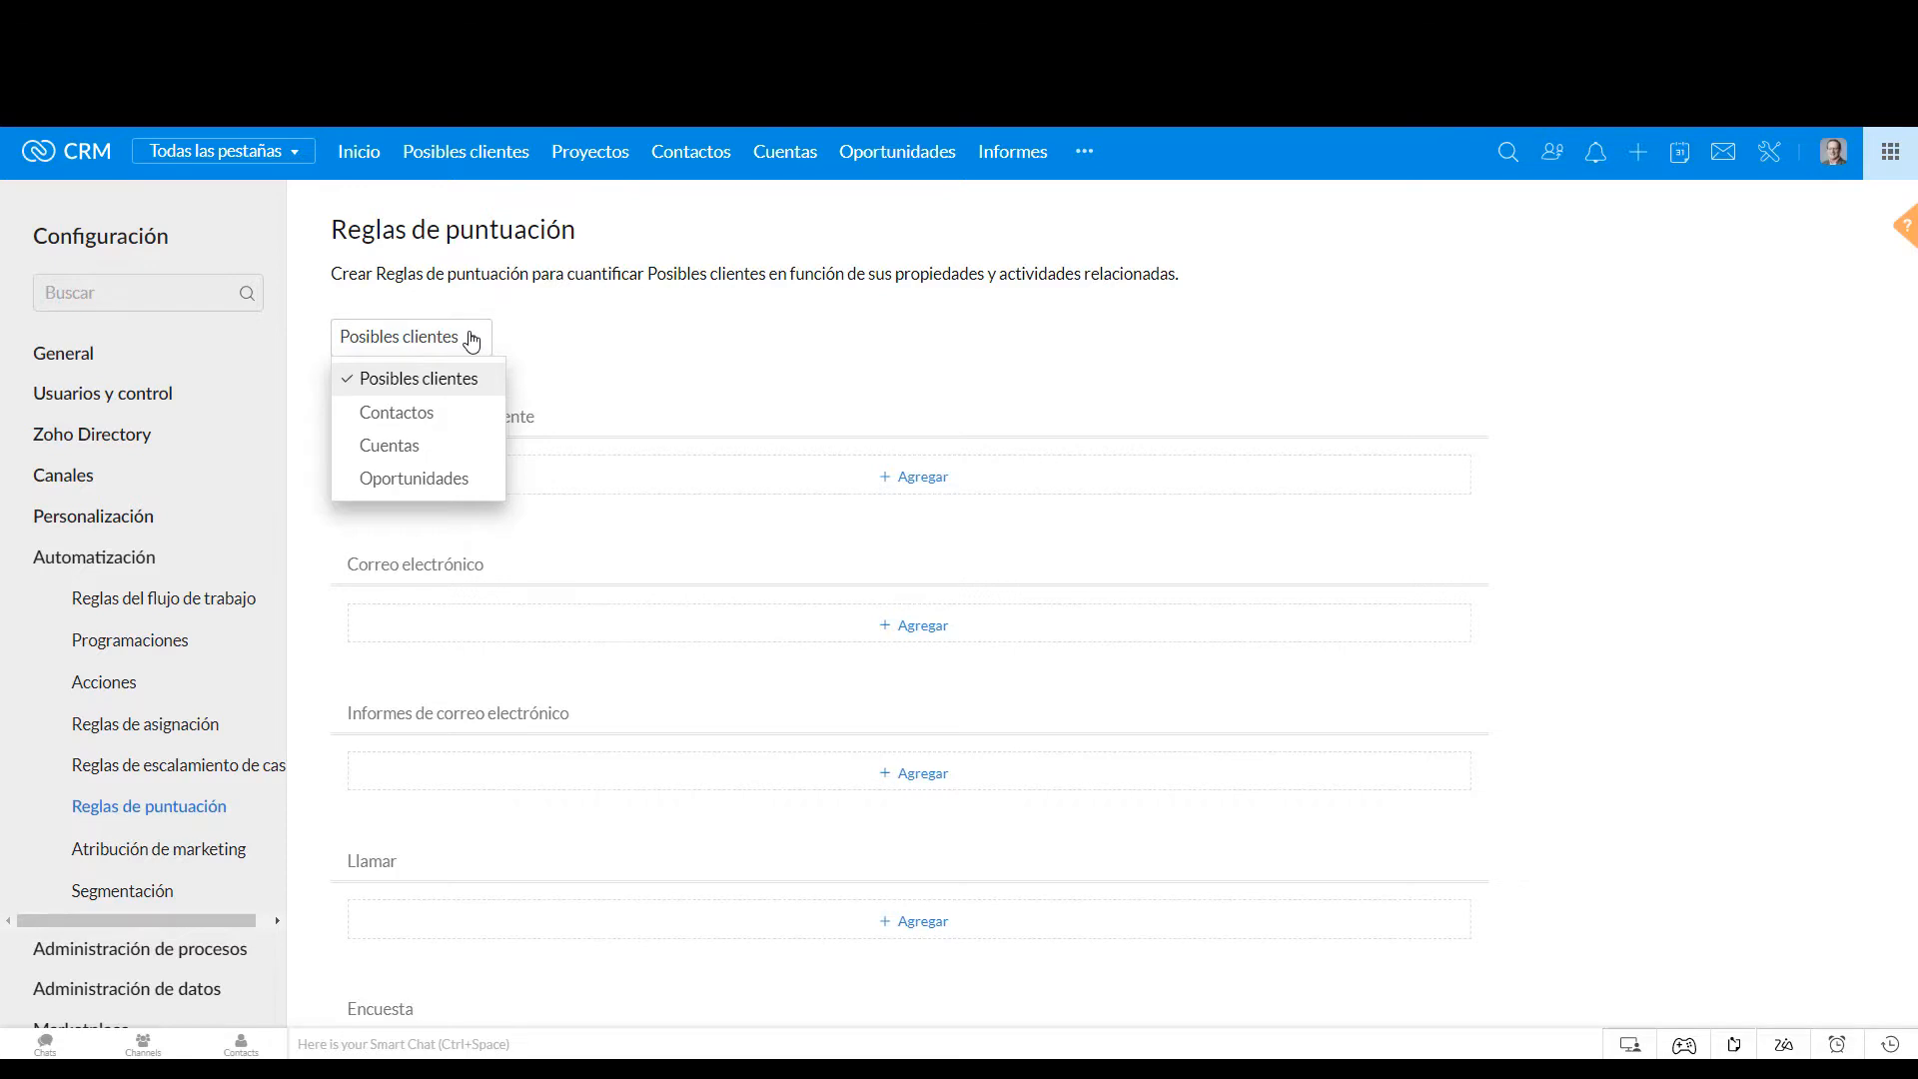
click(564, 334)
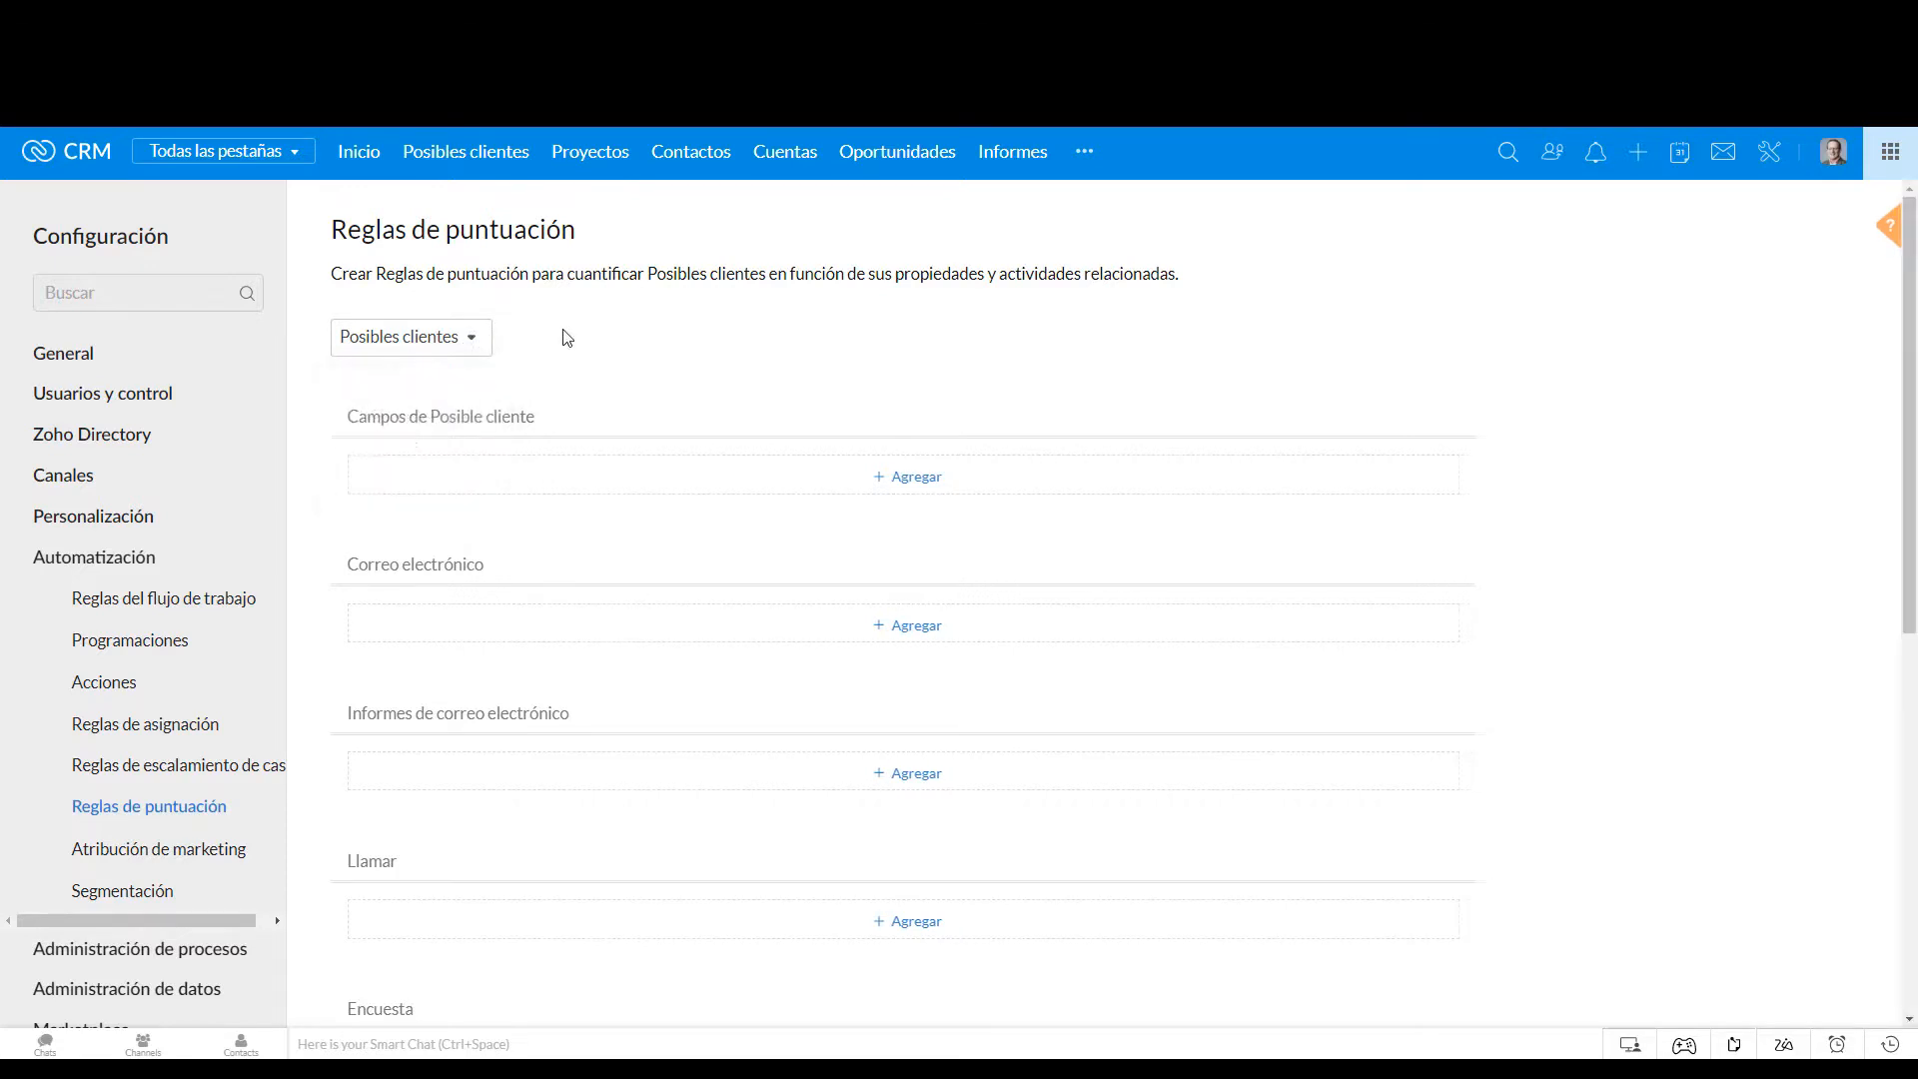
Step: Add a field scoring rule that gives 10 points when Fuente de Posible cliente es Evento
click(906, 487)
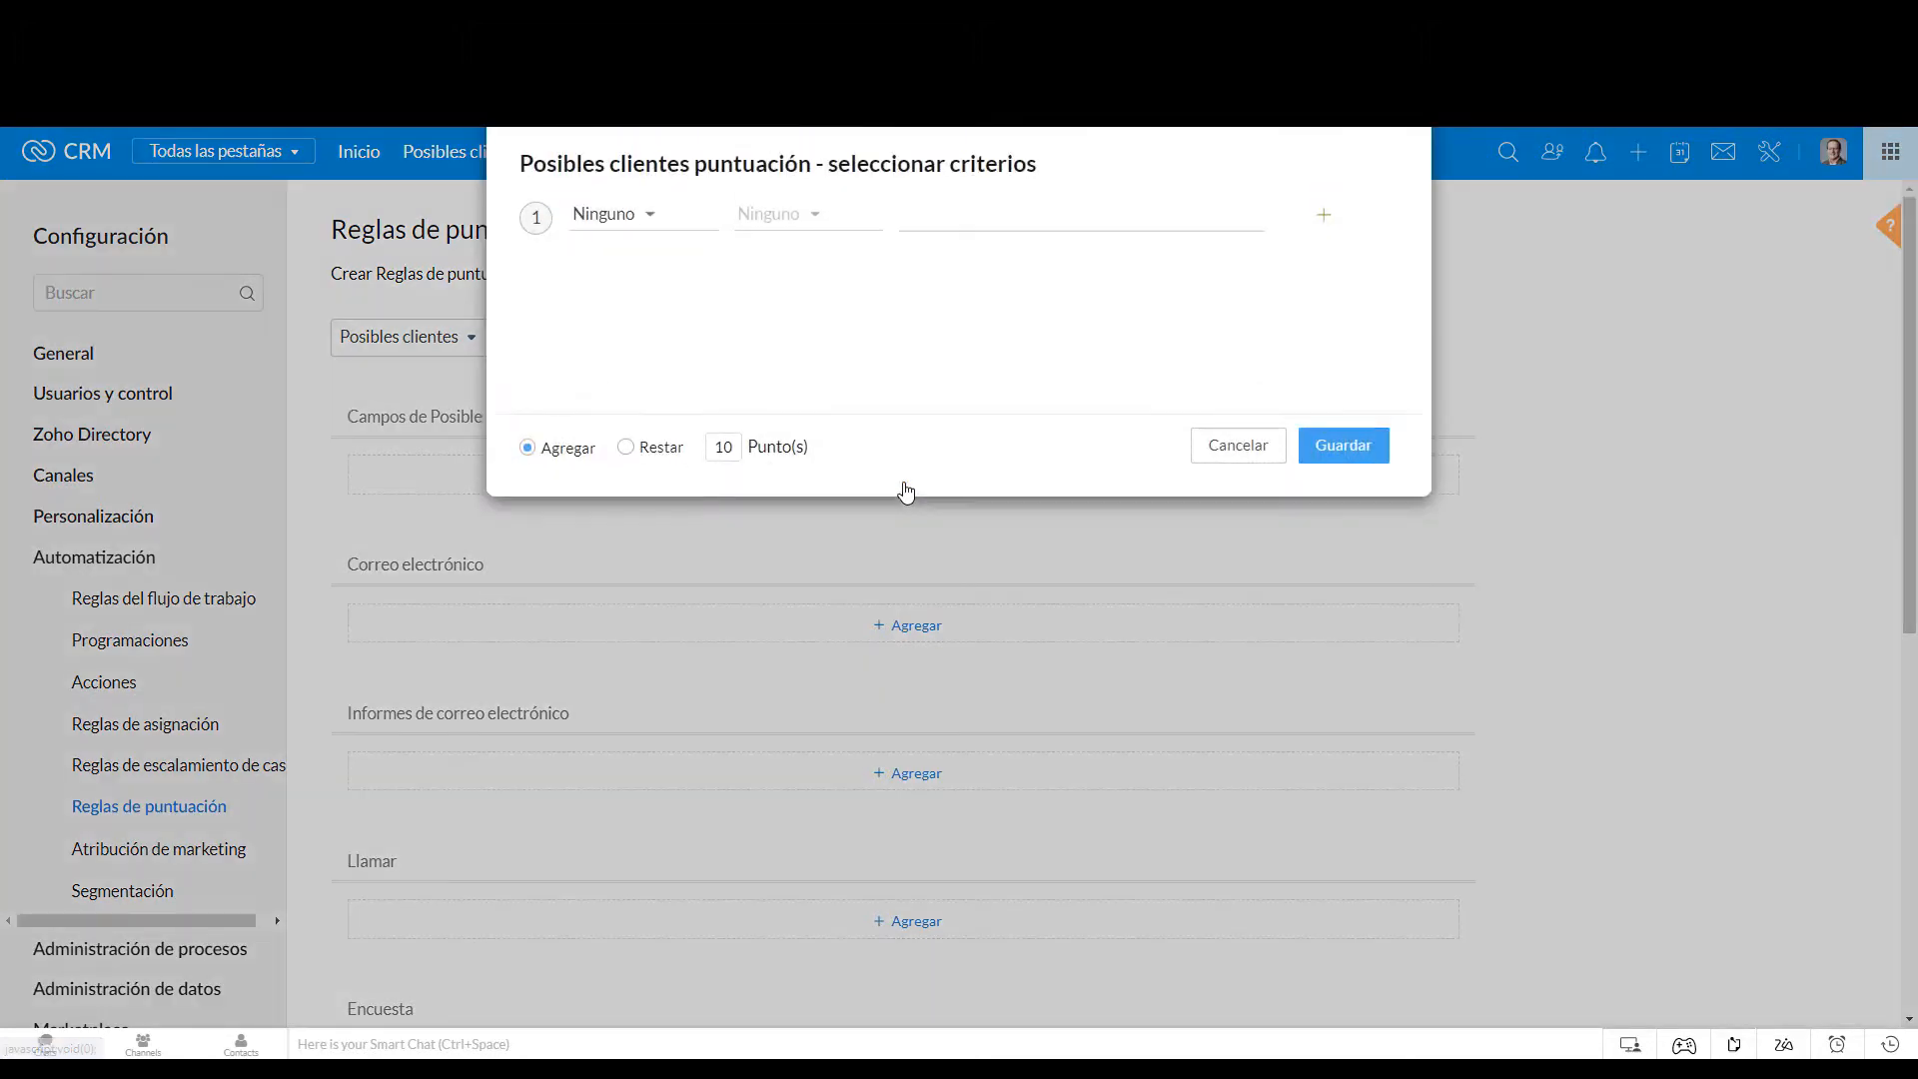
click(648, 228)
text(fue)
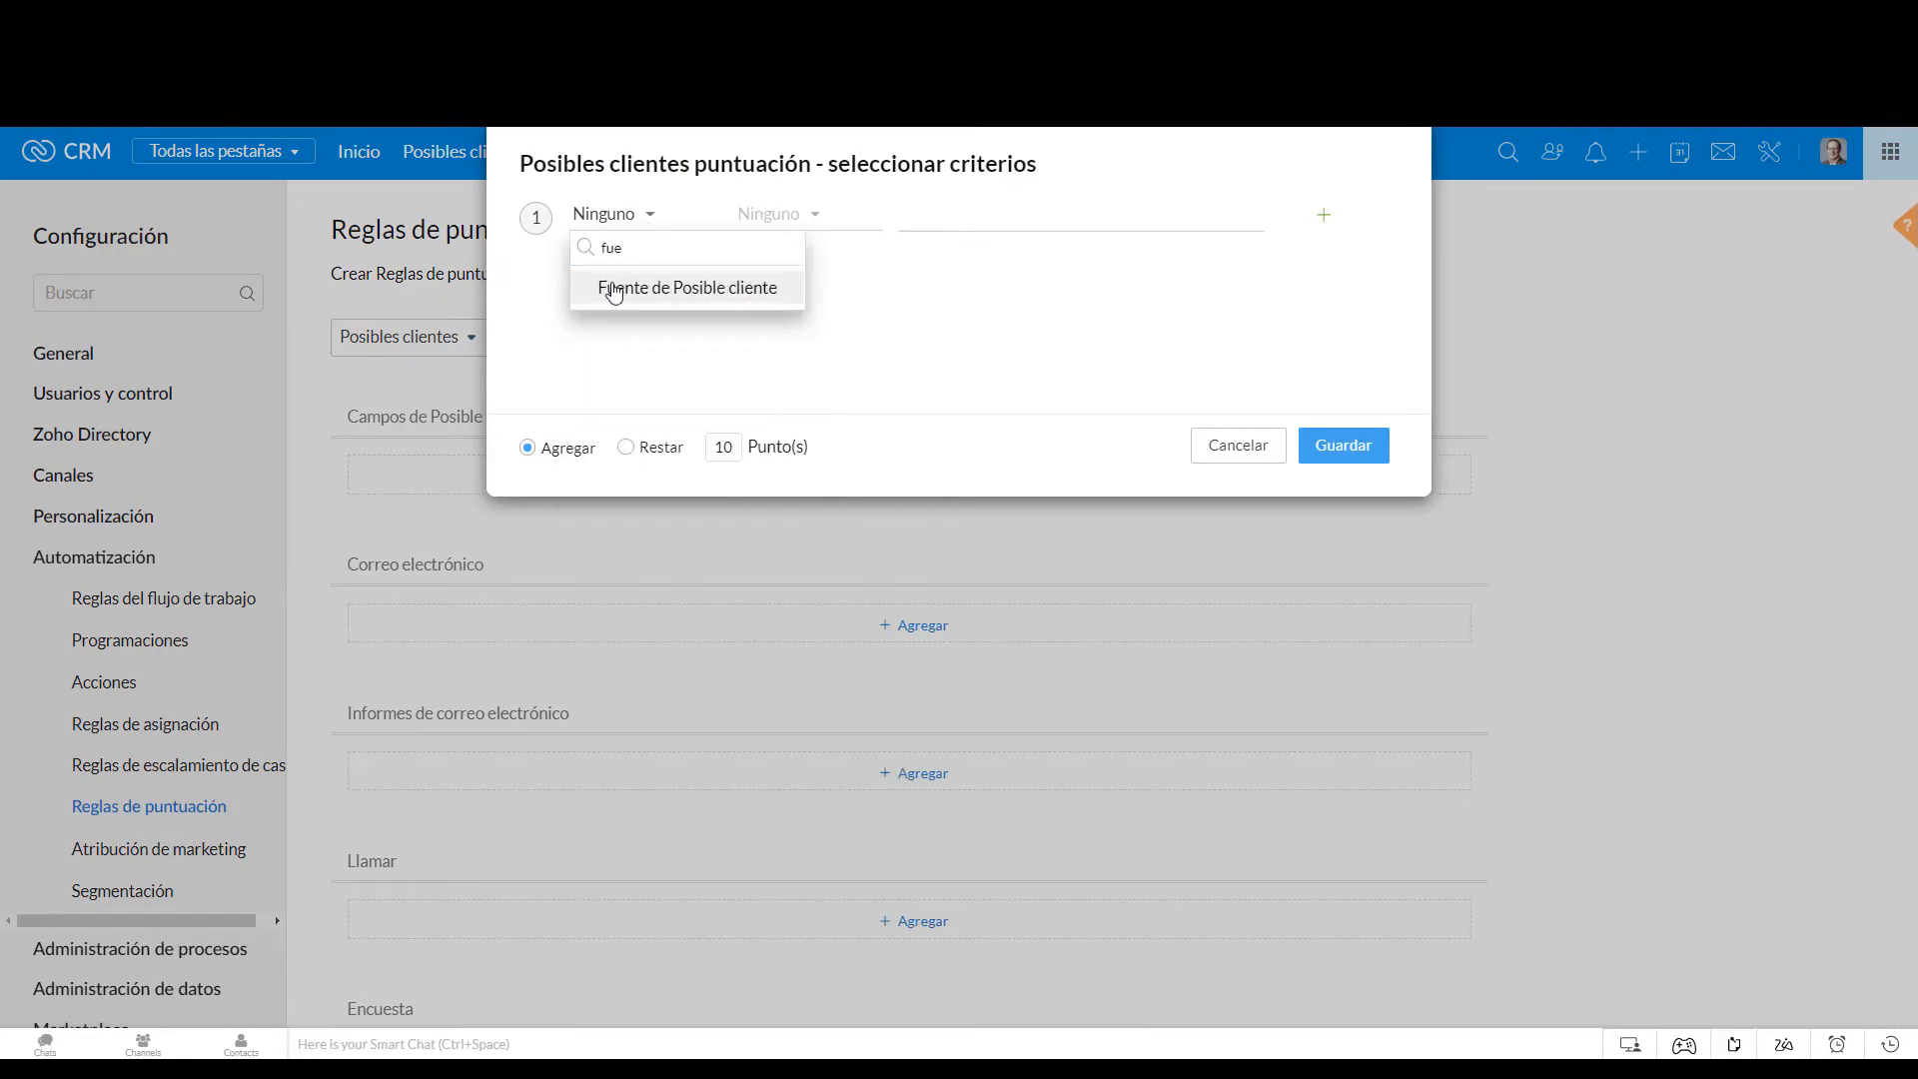
click(612, 288)
click(771, 226)
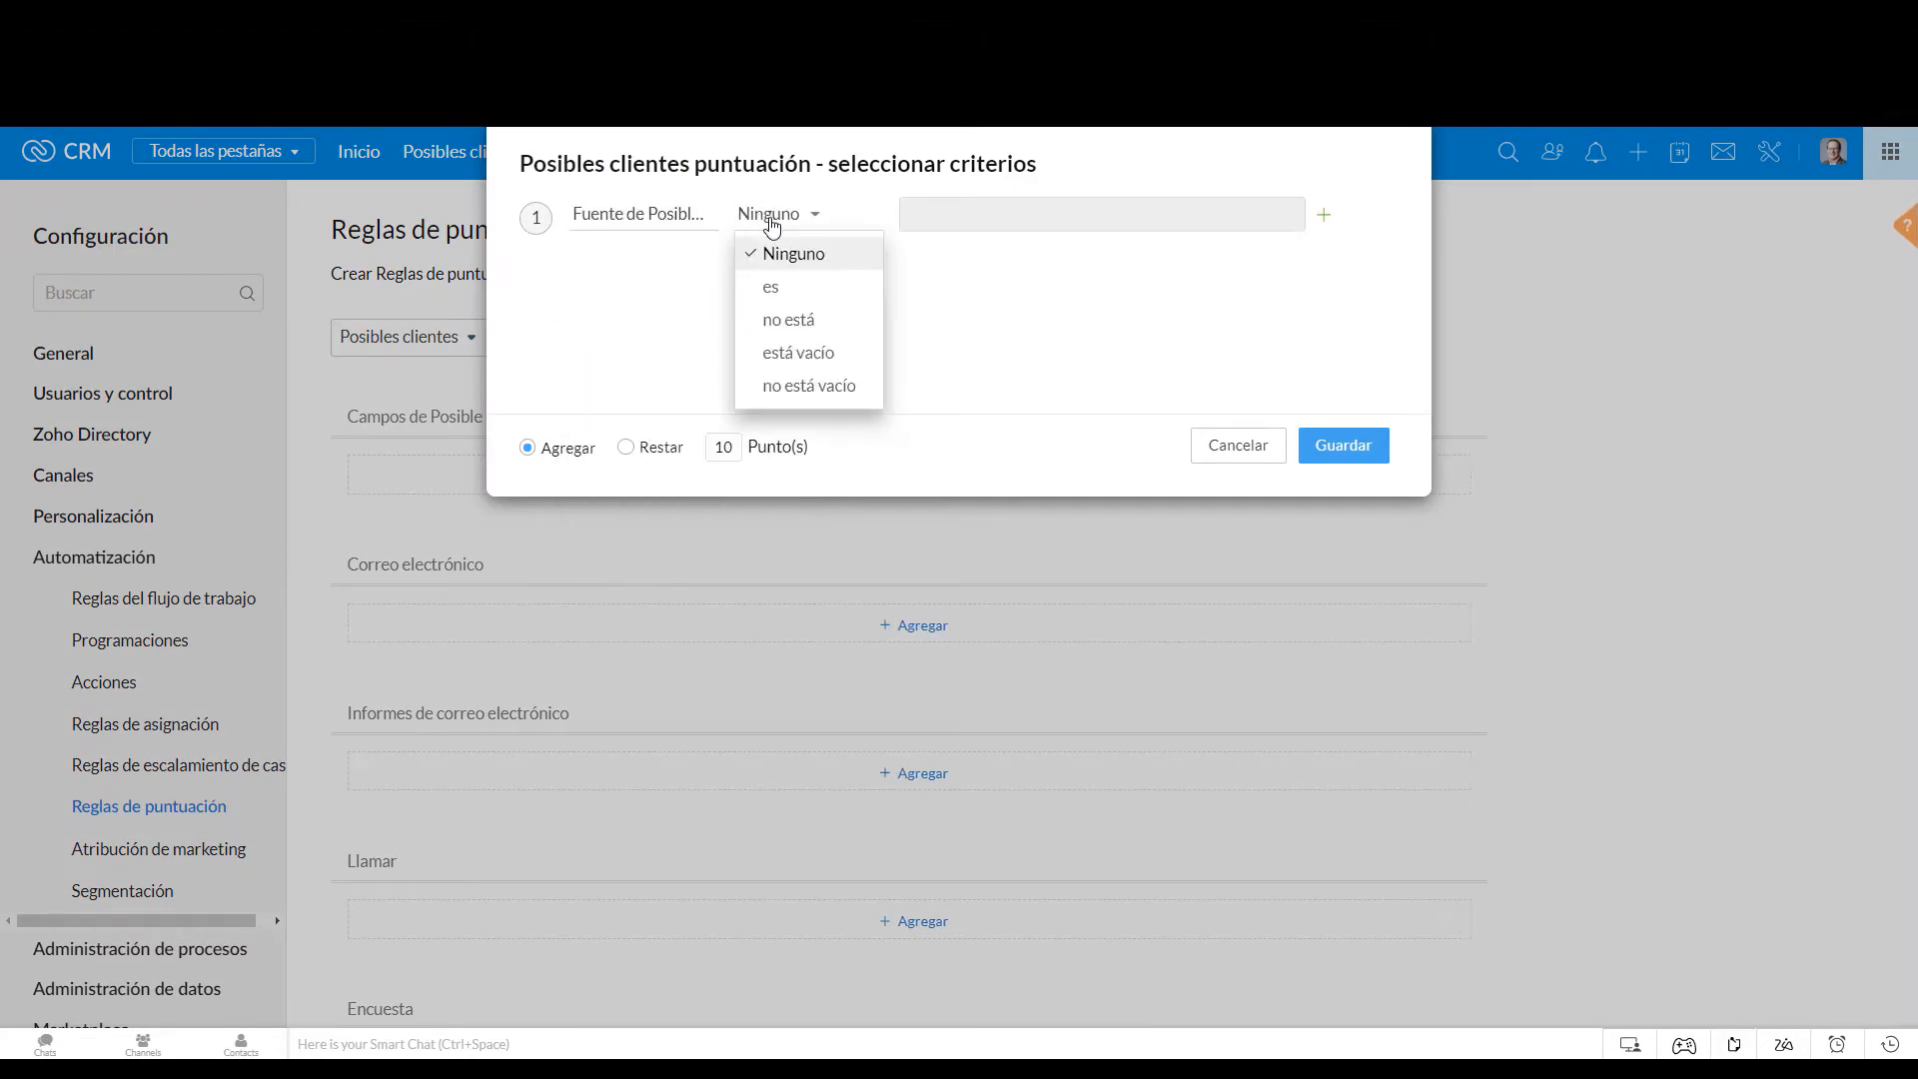
click(775, 283)
click(954, 219)
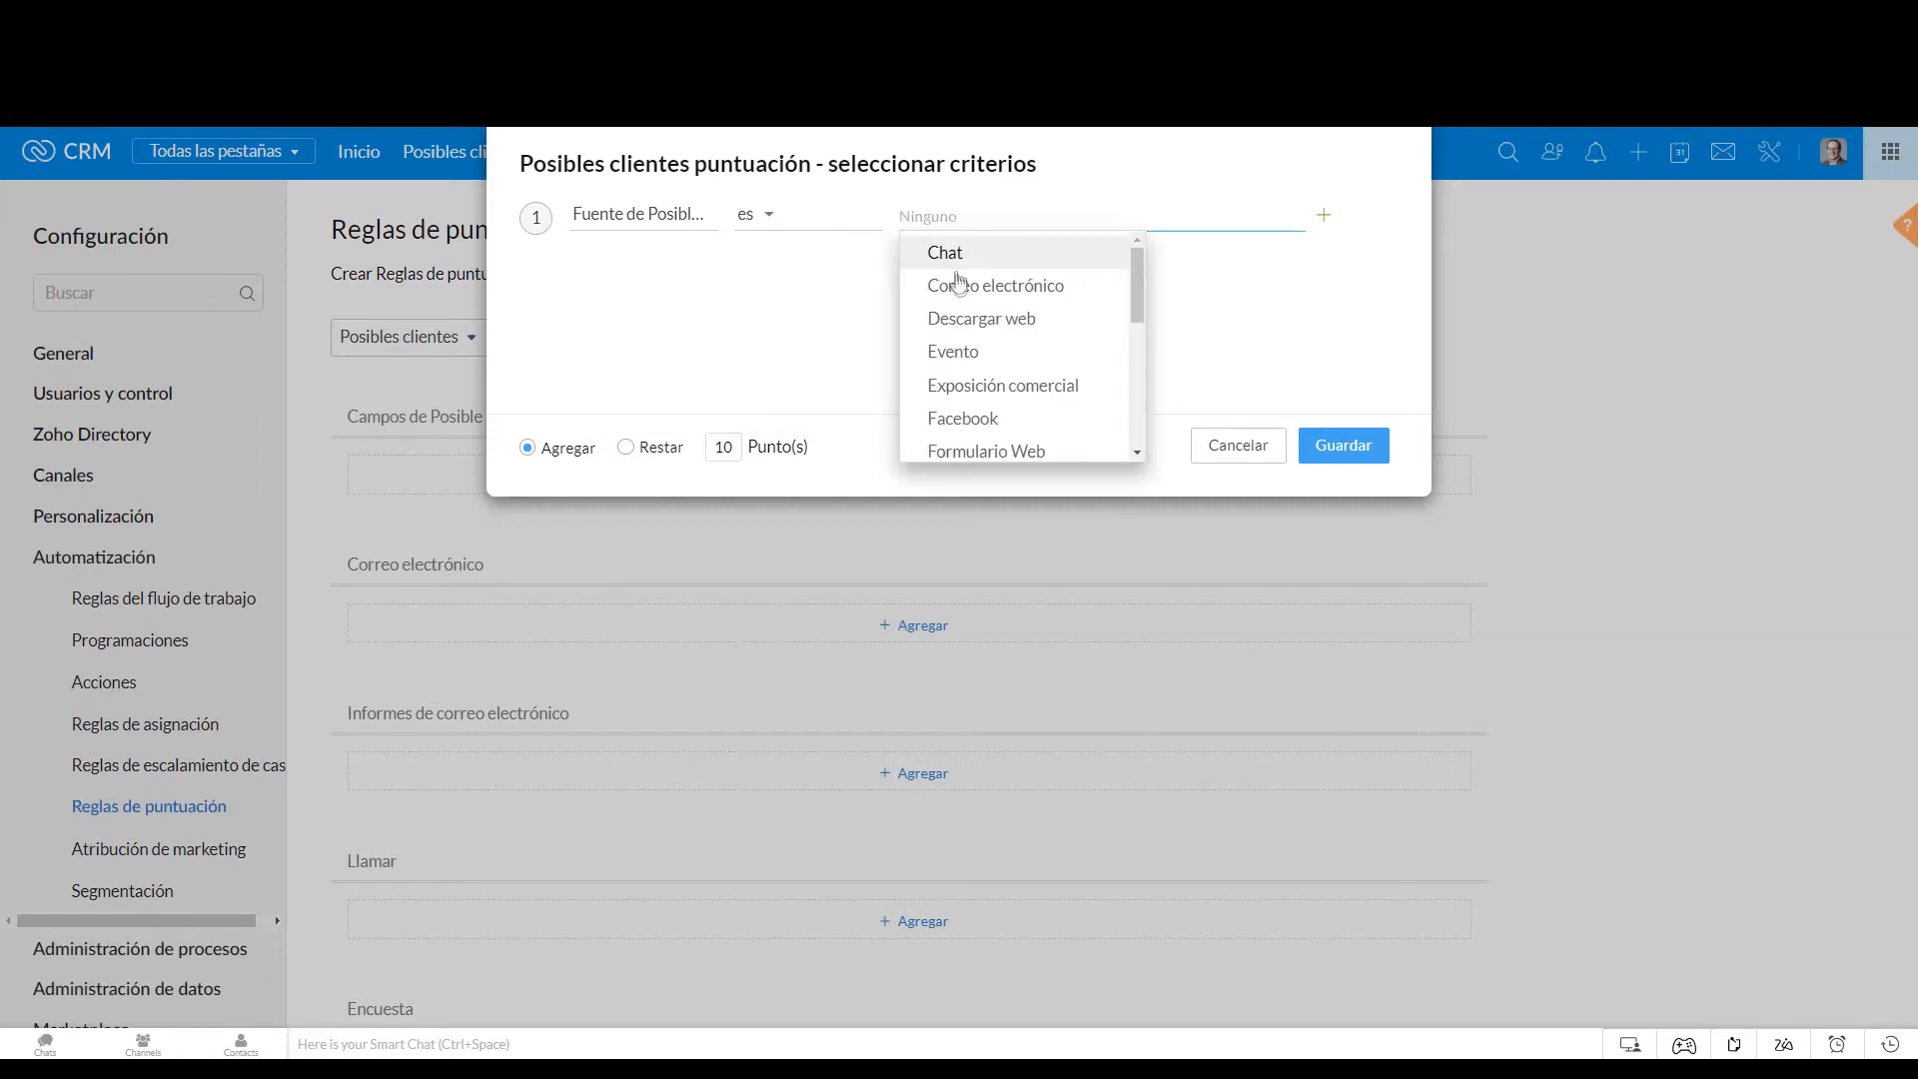
click(957, 353)
click(597, 337)
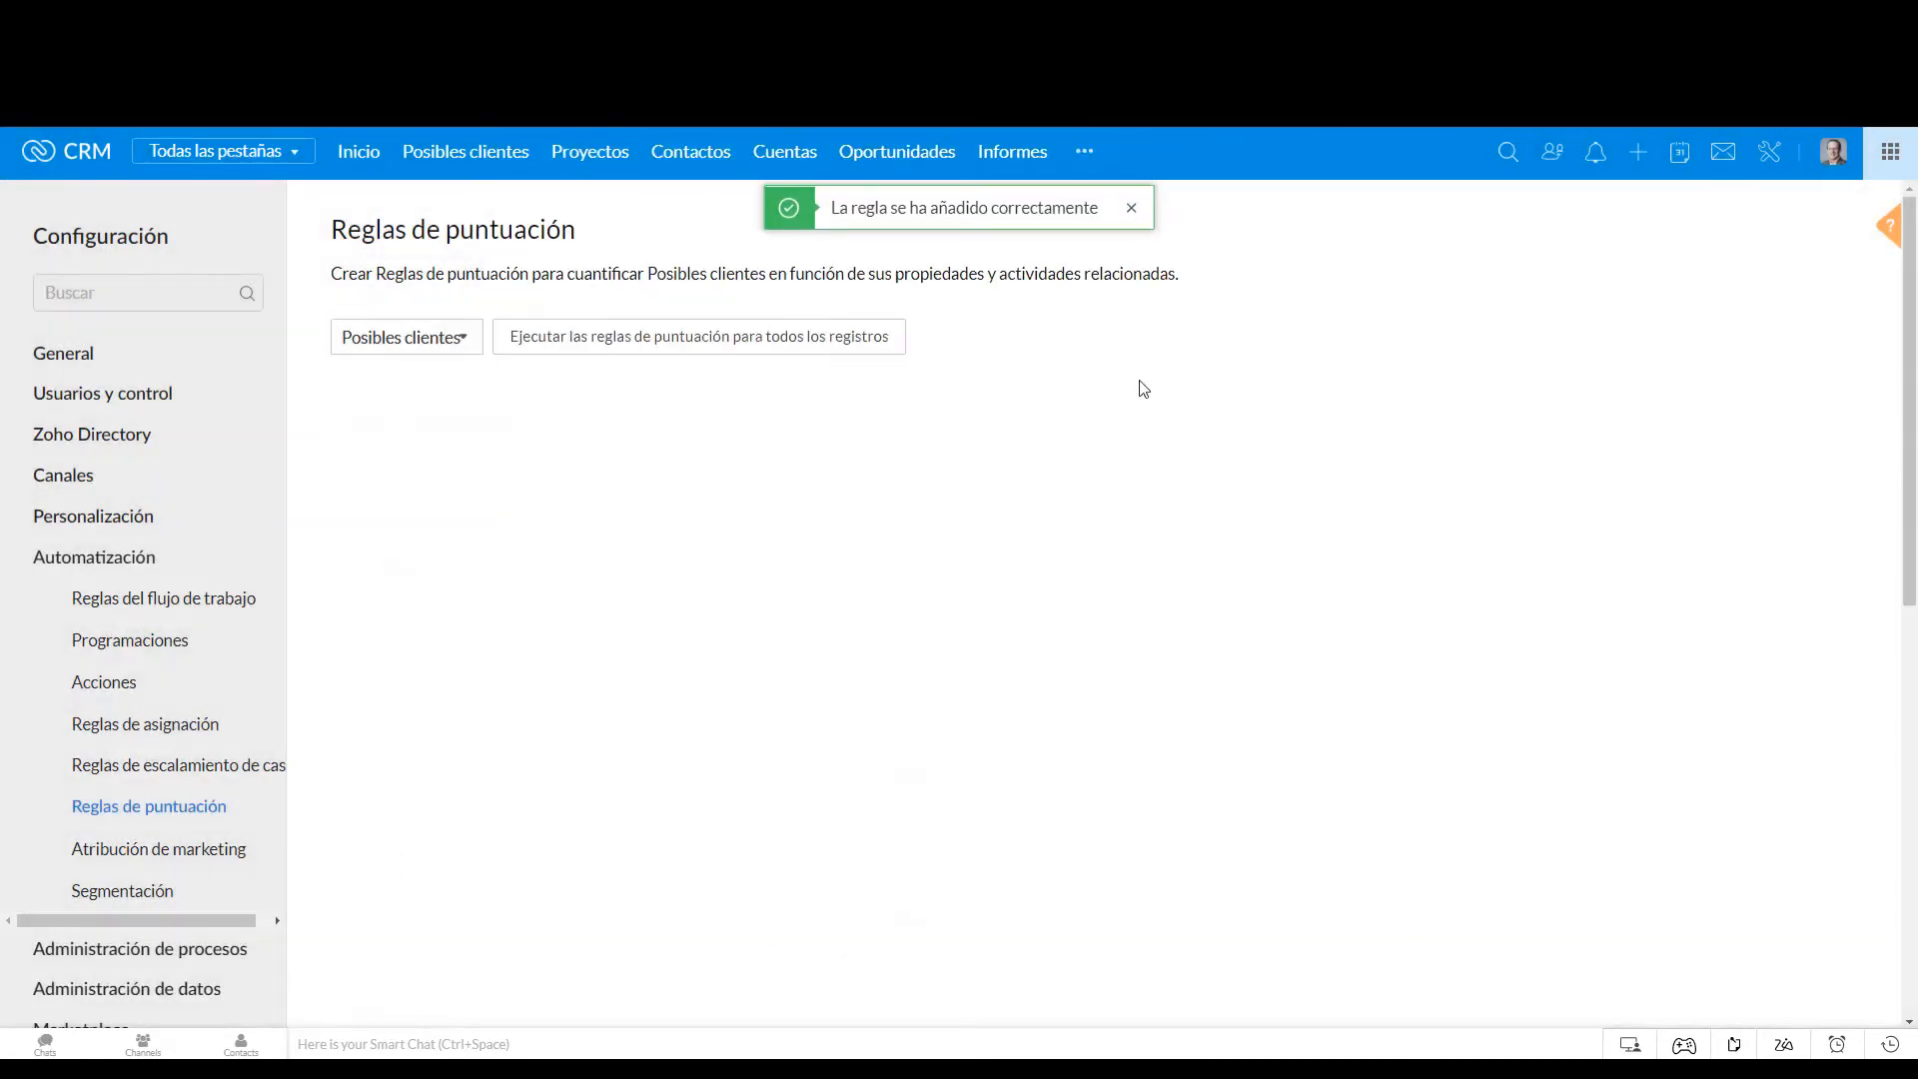
Step: Add email report scoring: add 5 points for Abrir, add 10 for Haga clic and subtract 5 for Devolución
scroll(1010, 373, down, 1)
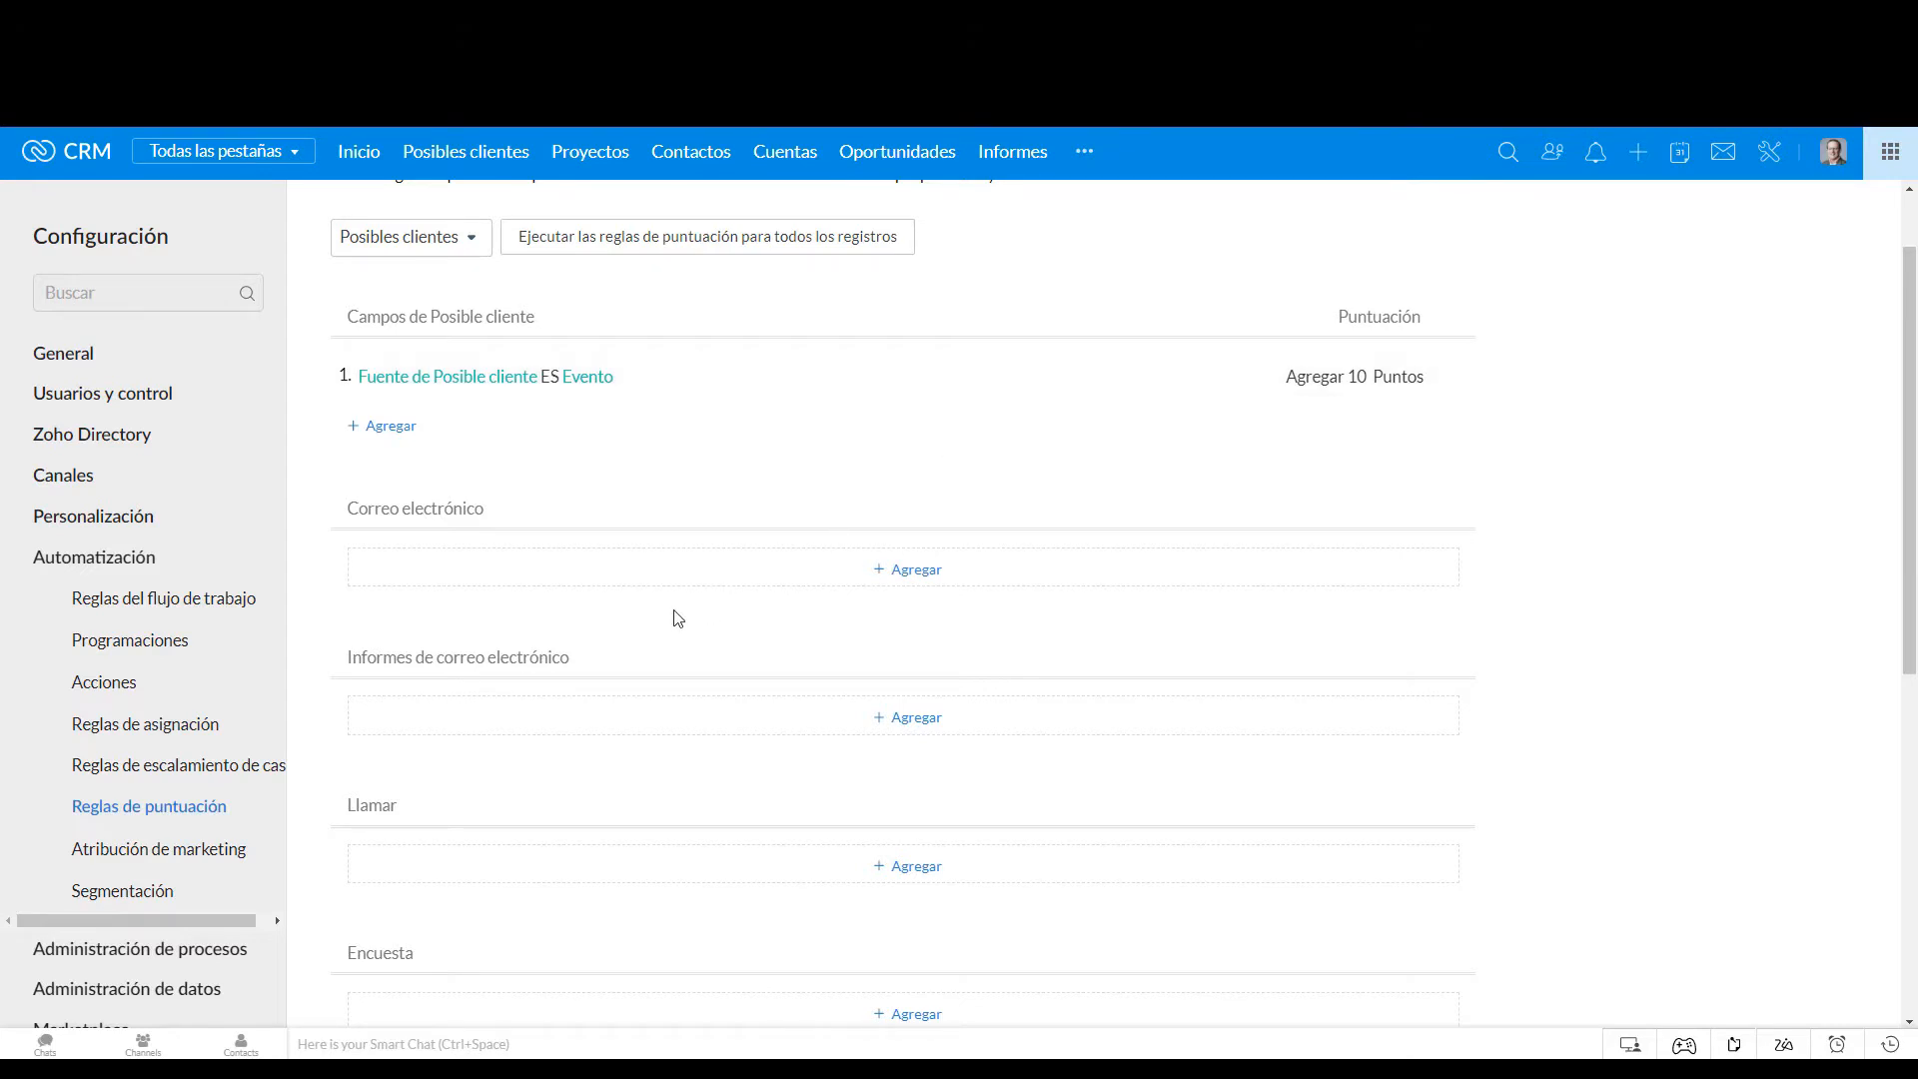
click(886, 718)
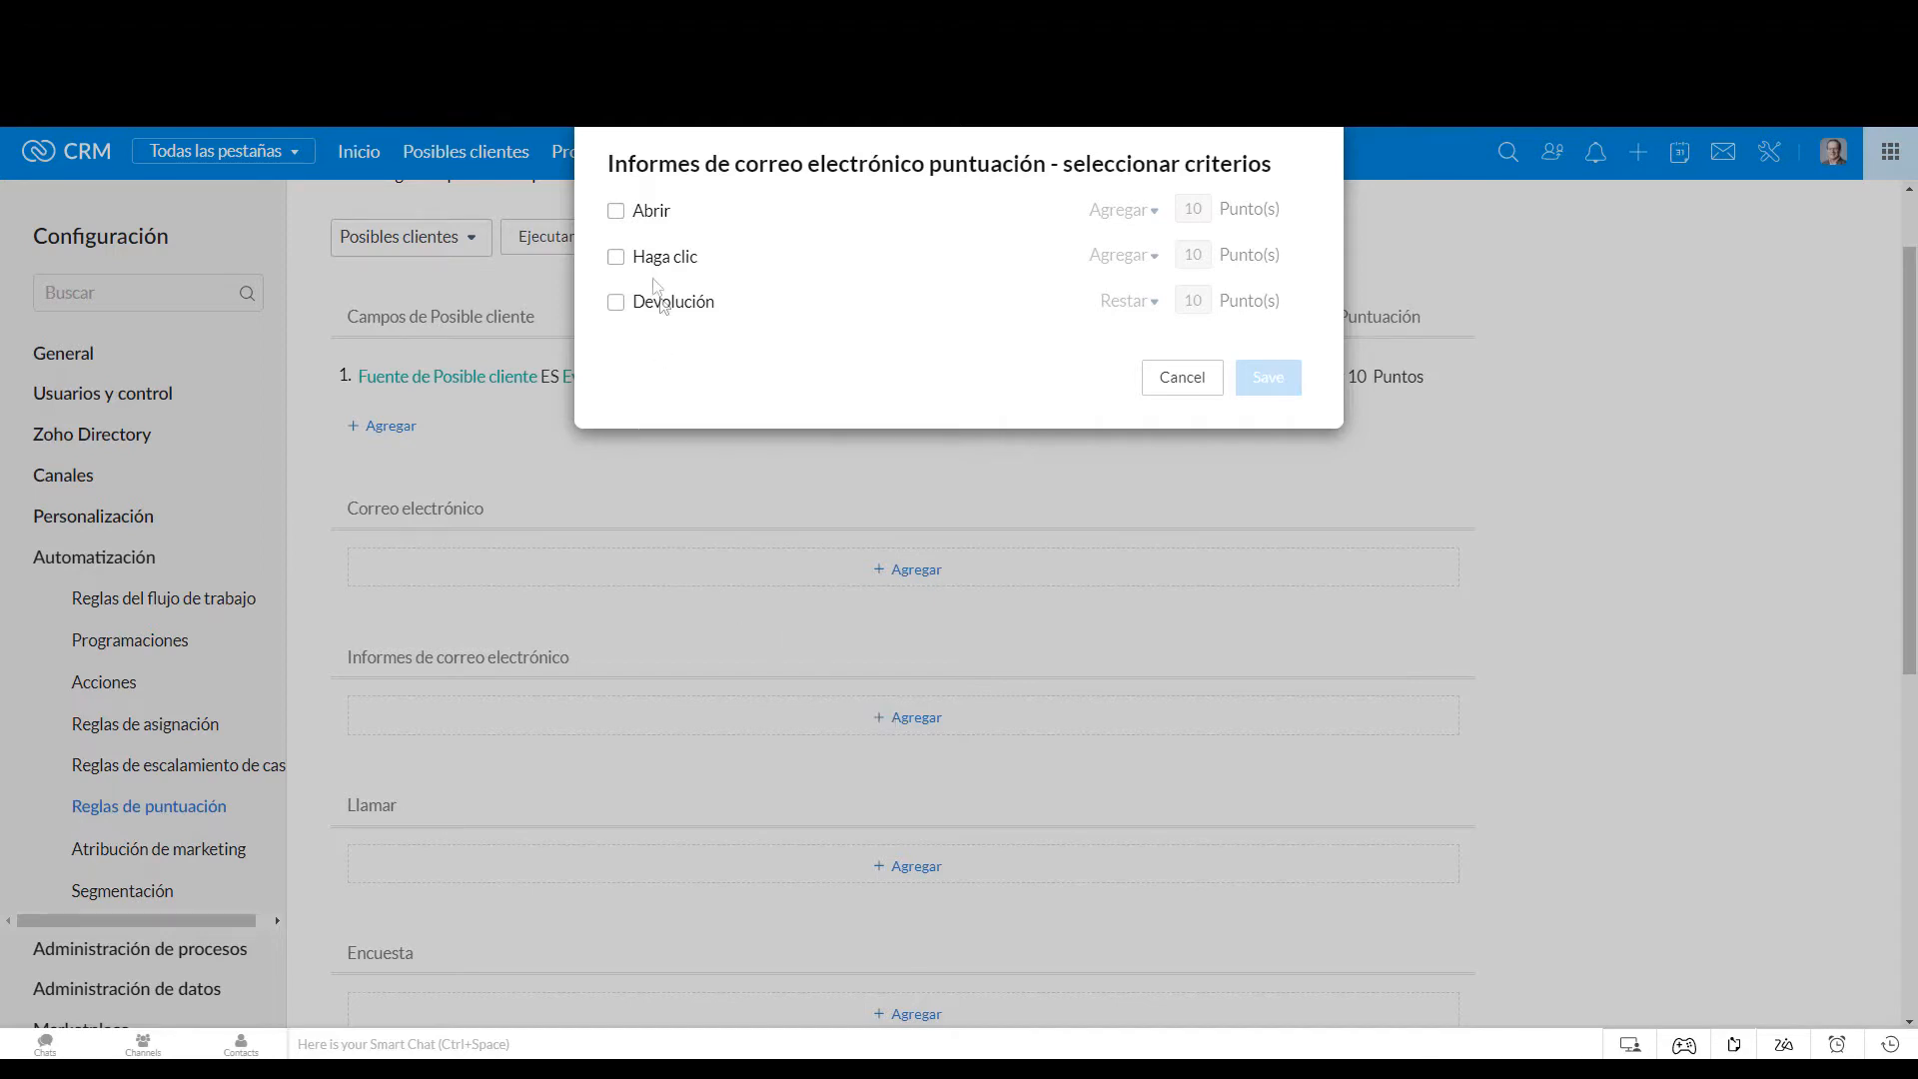
click(616, 212)
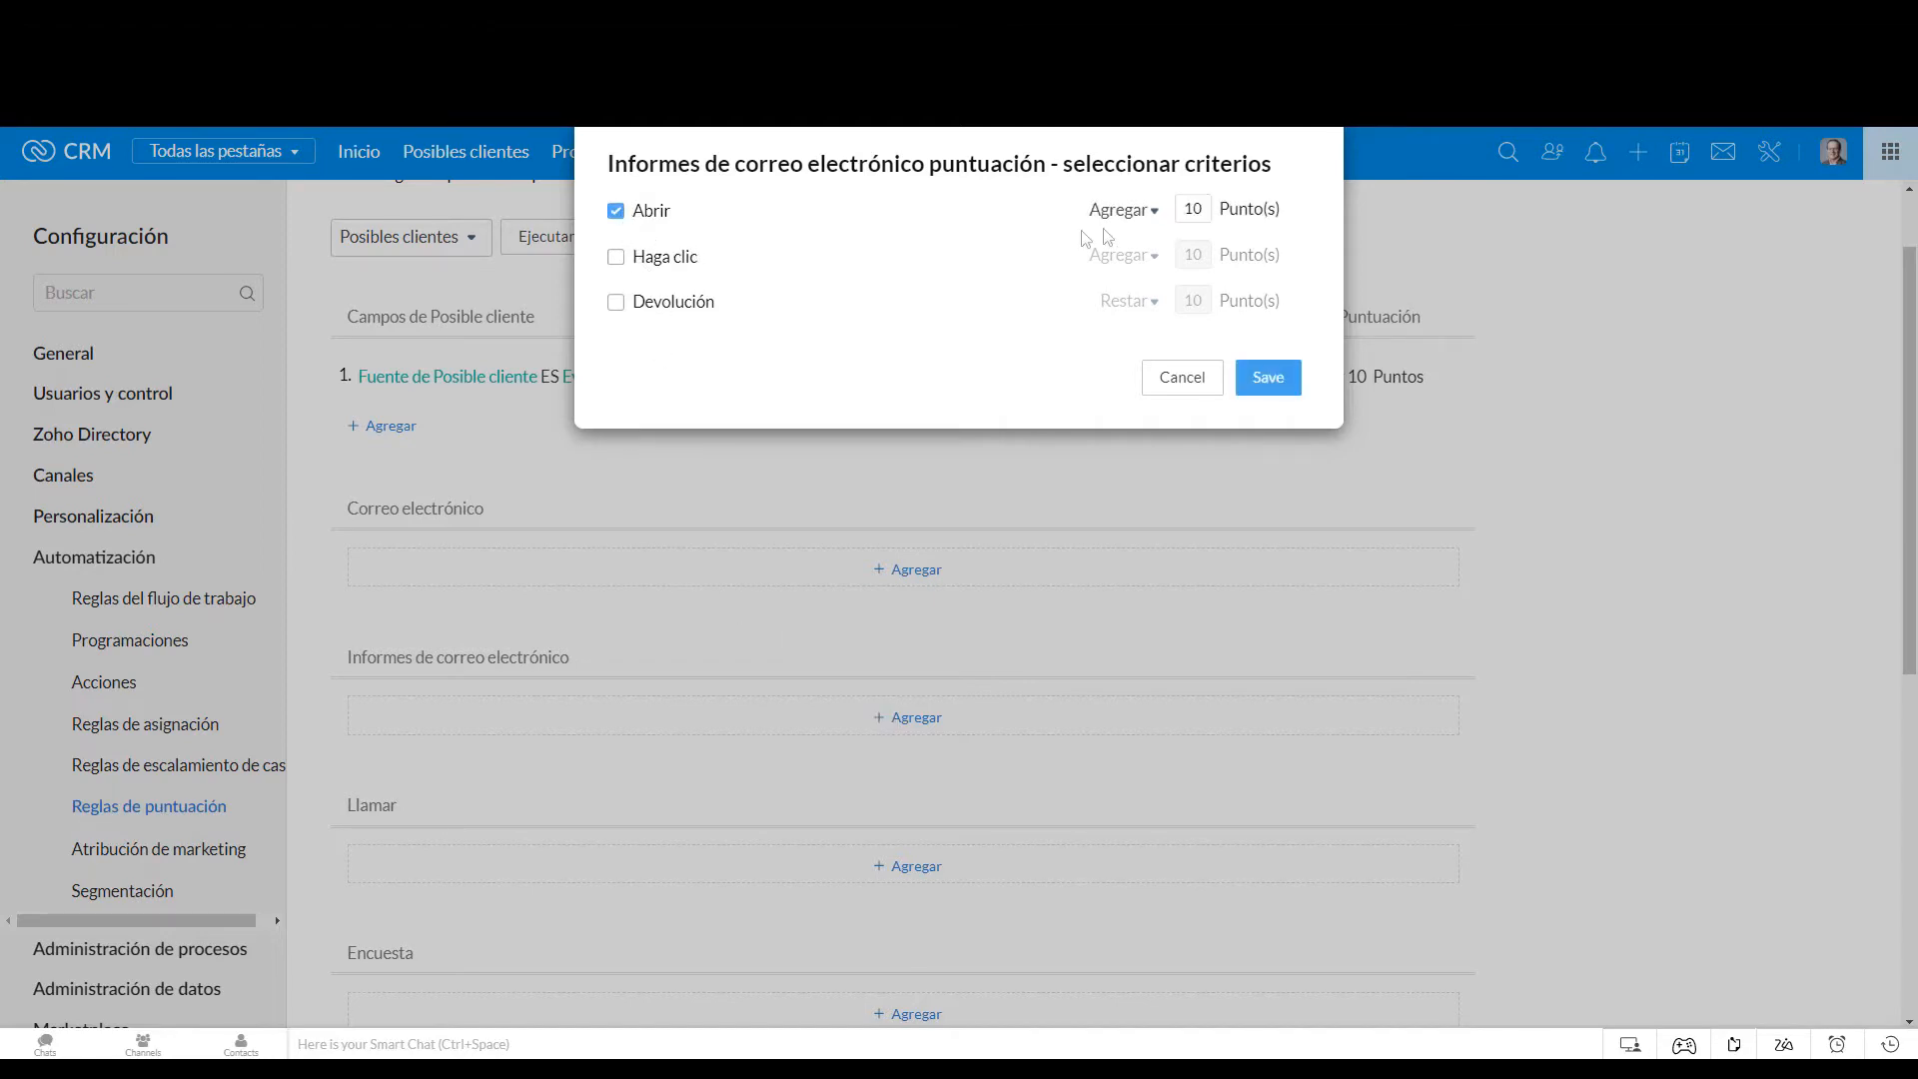
double_click(1203, 209)
text(5)
click(616, 257)
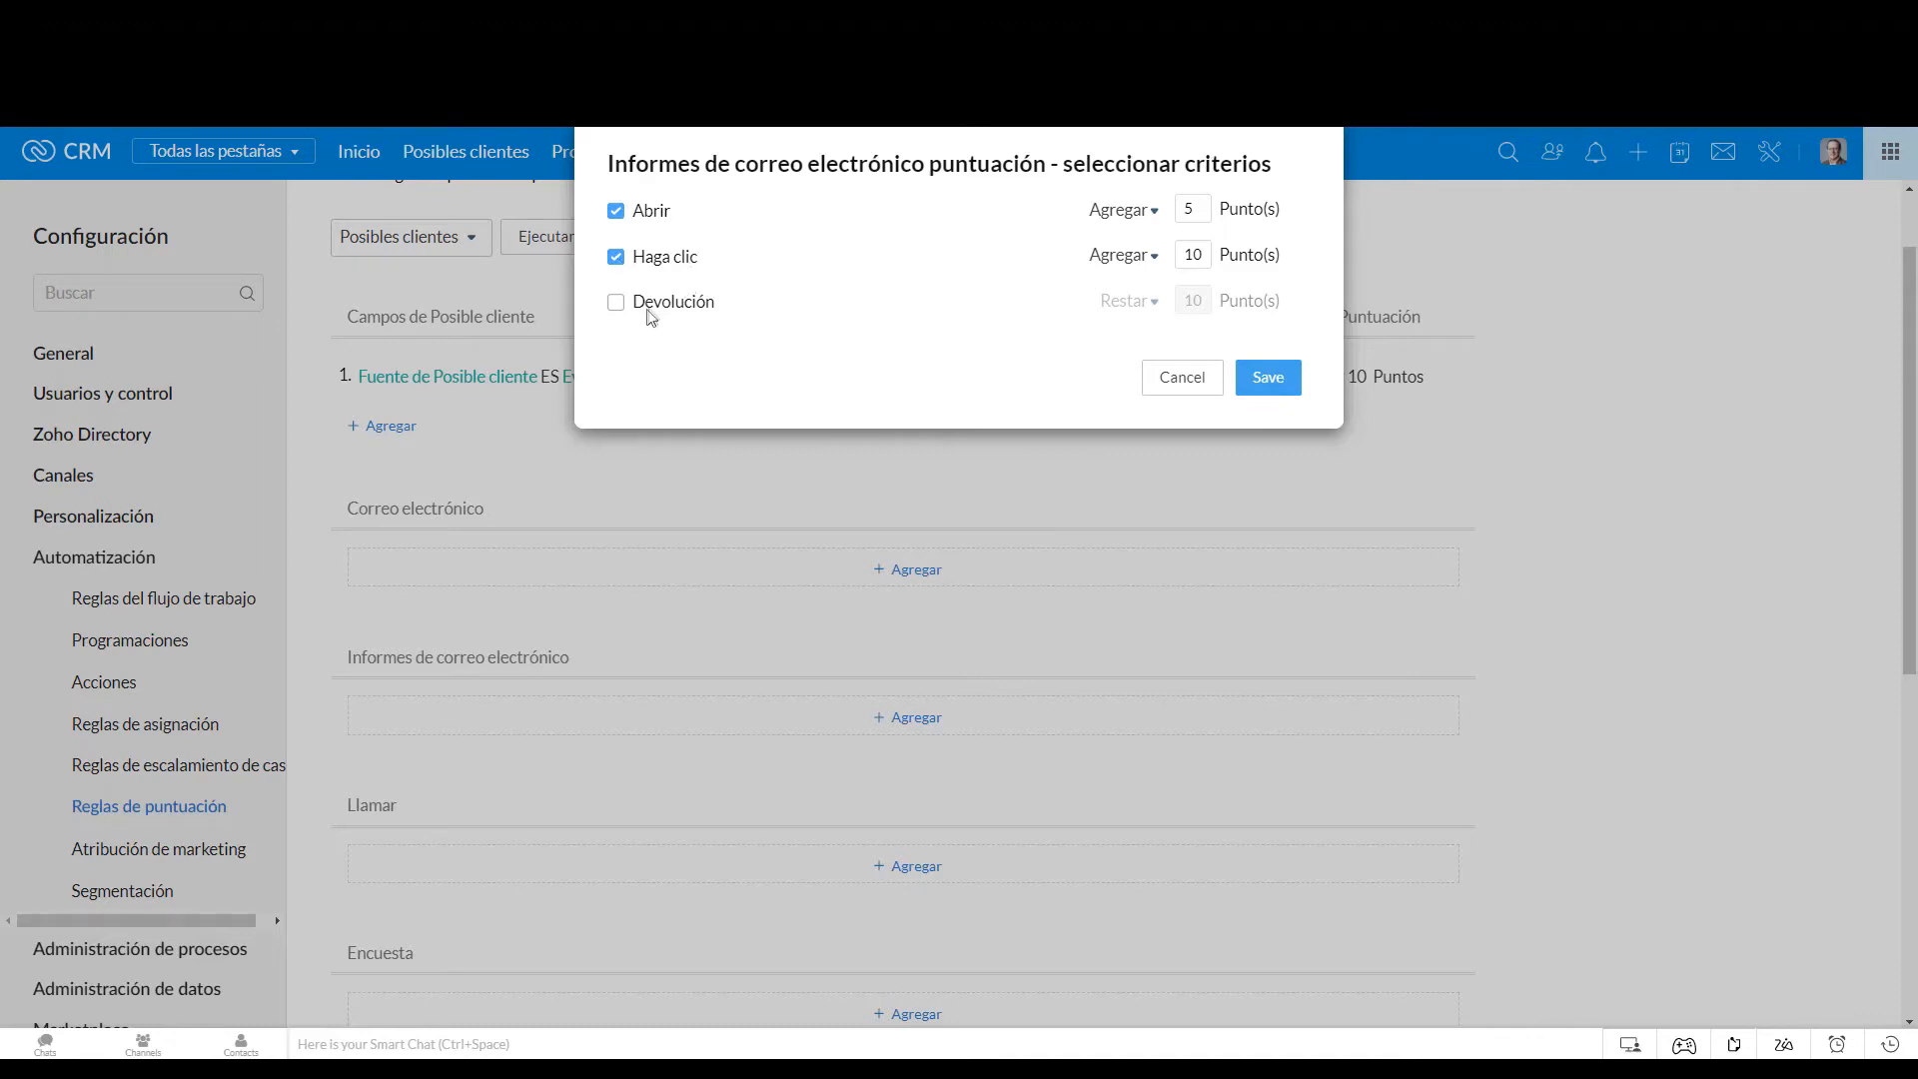
click(617, 305)
double_click(1185, 300)
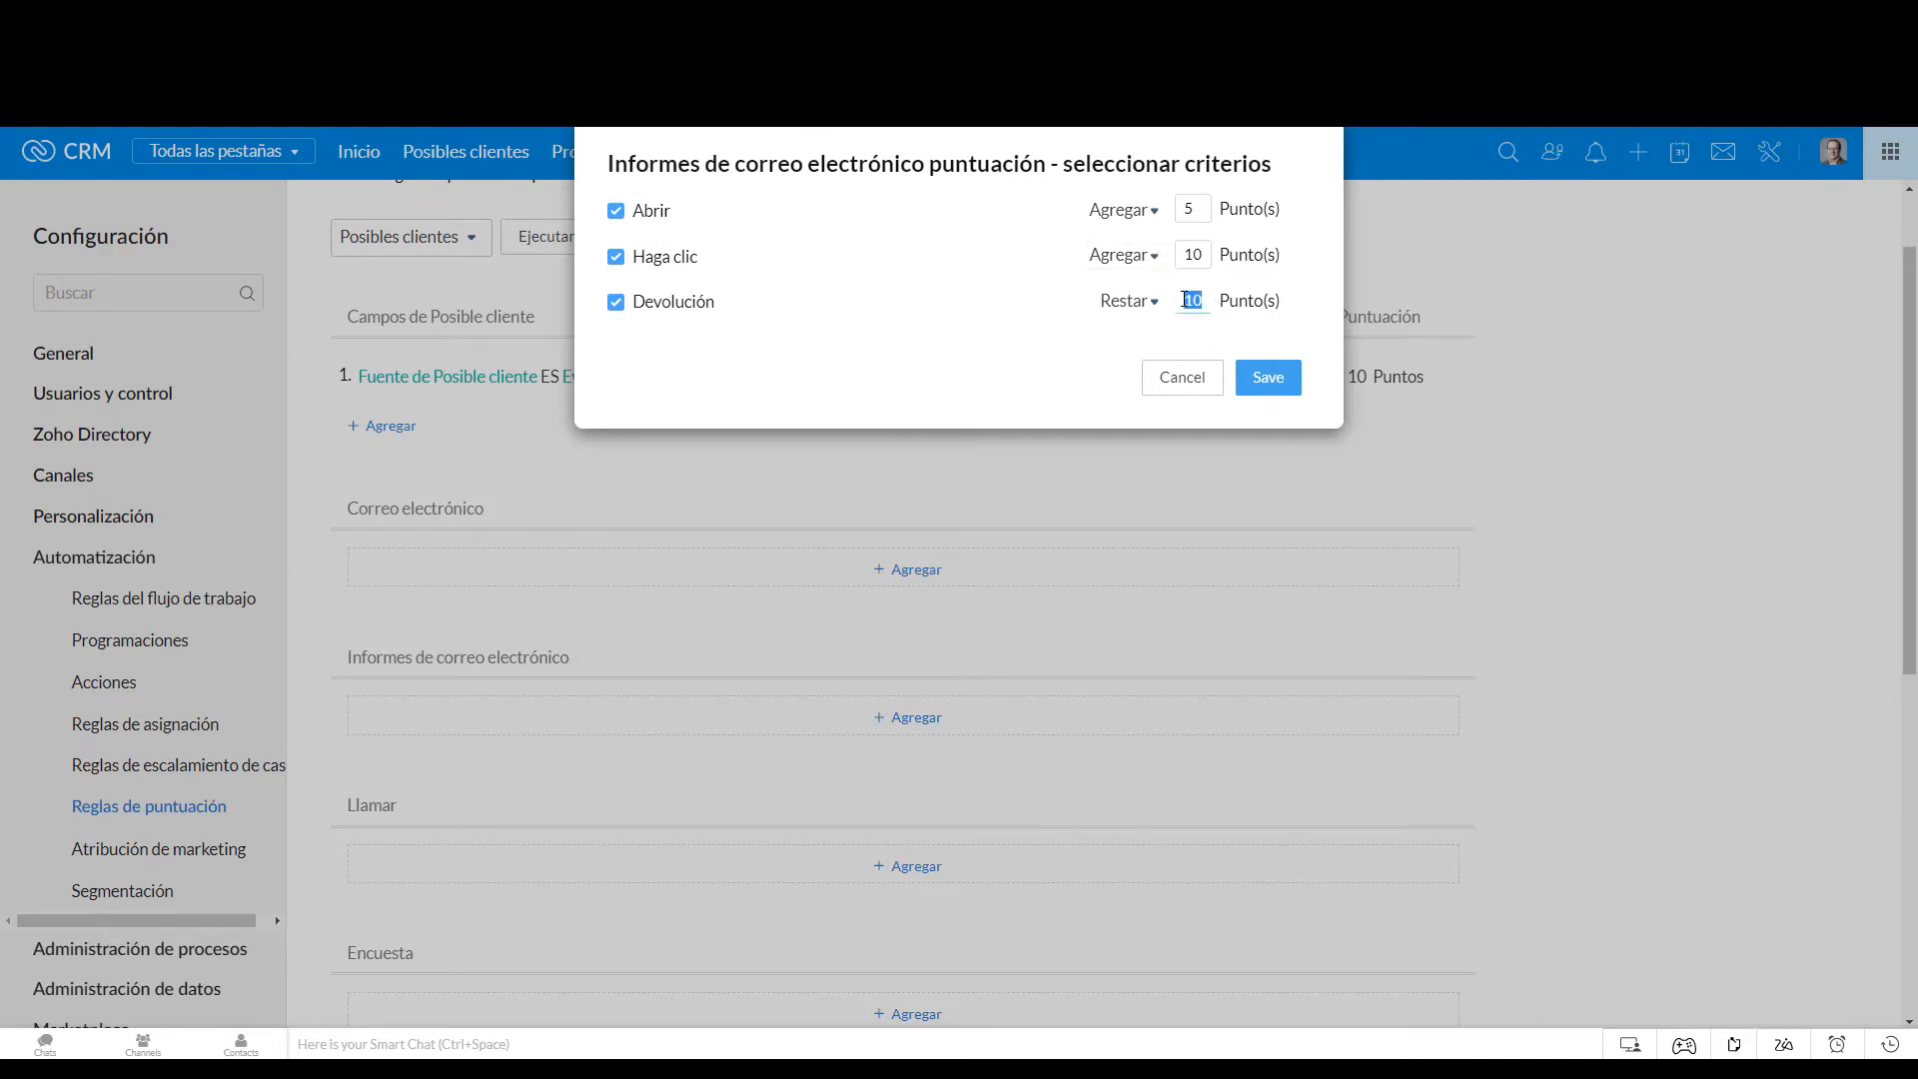
text(5)
click(1278, 378)
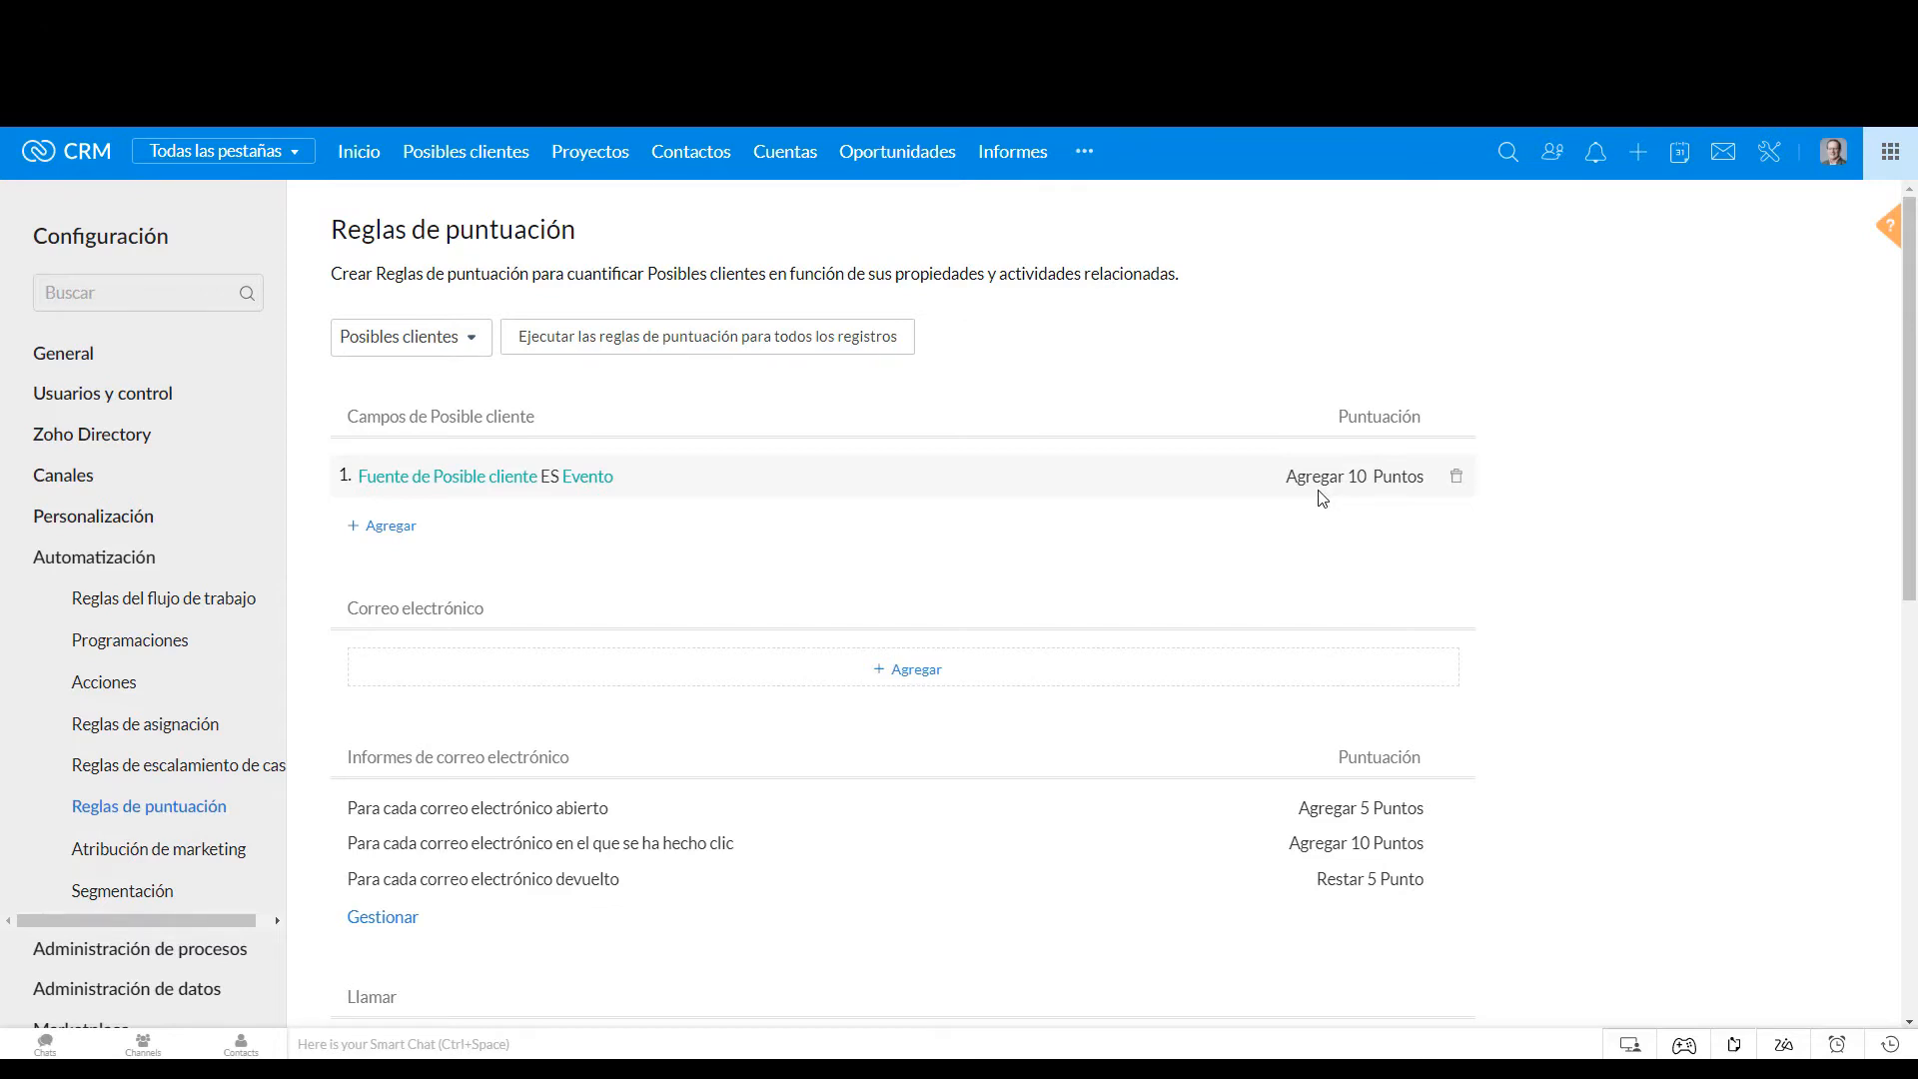
Step: Add a Facebook scoring rule that gives 10 points for Me gusta
scroll(1105, 595, down, 5)
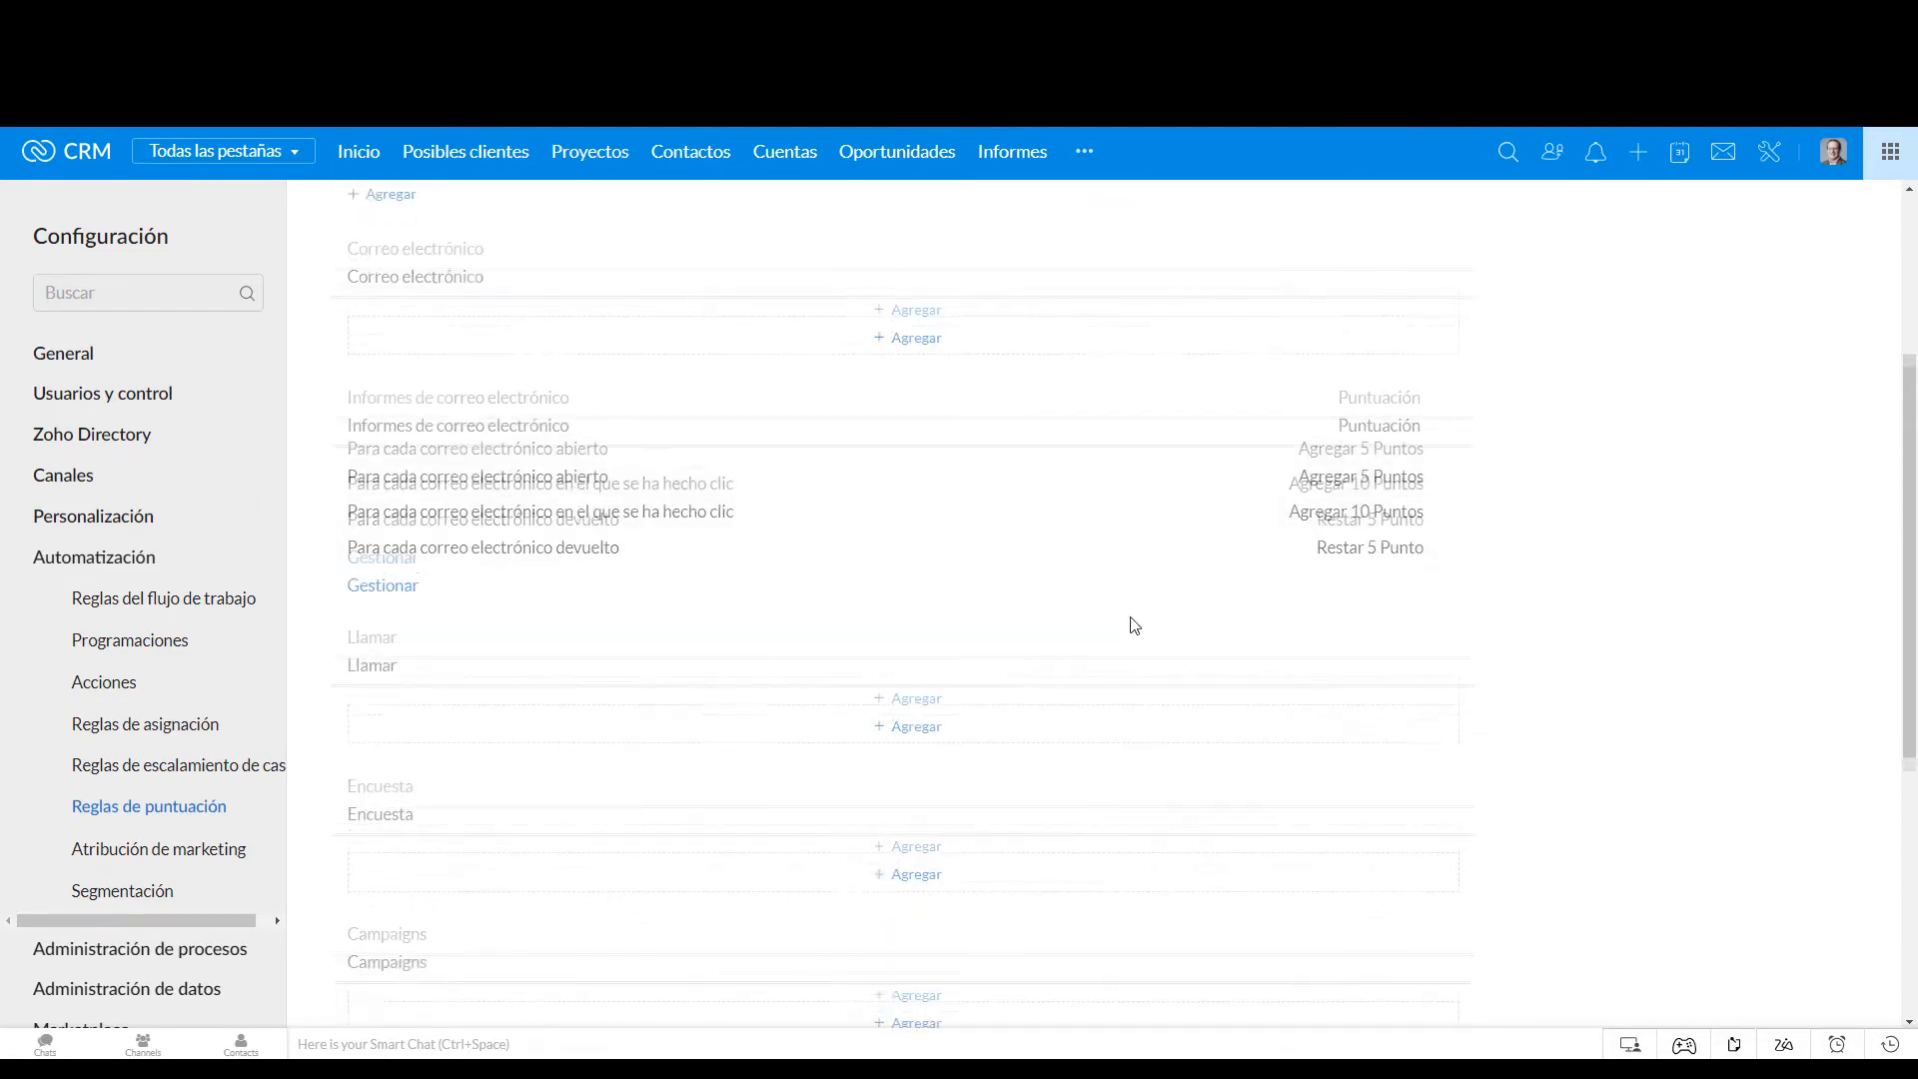
scroll(1199, 608, down, 2)
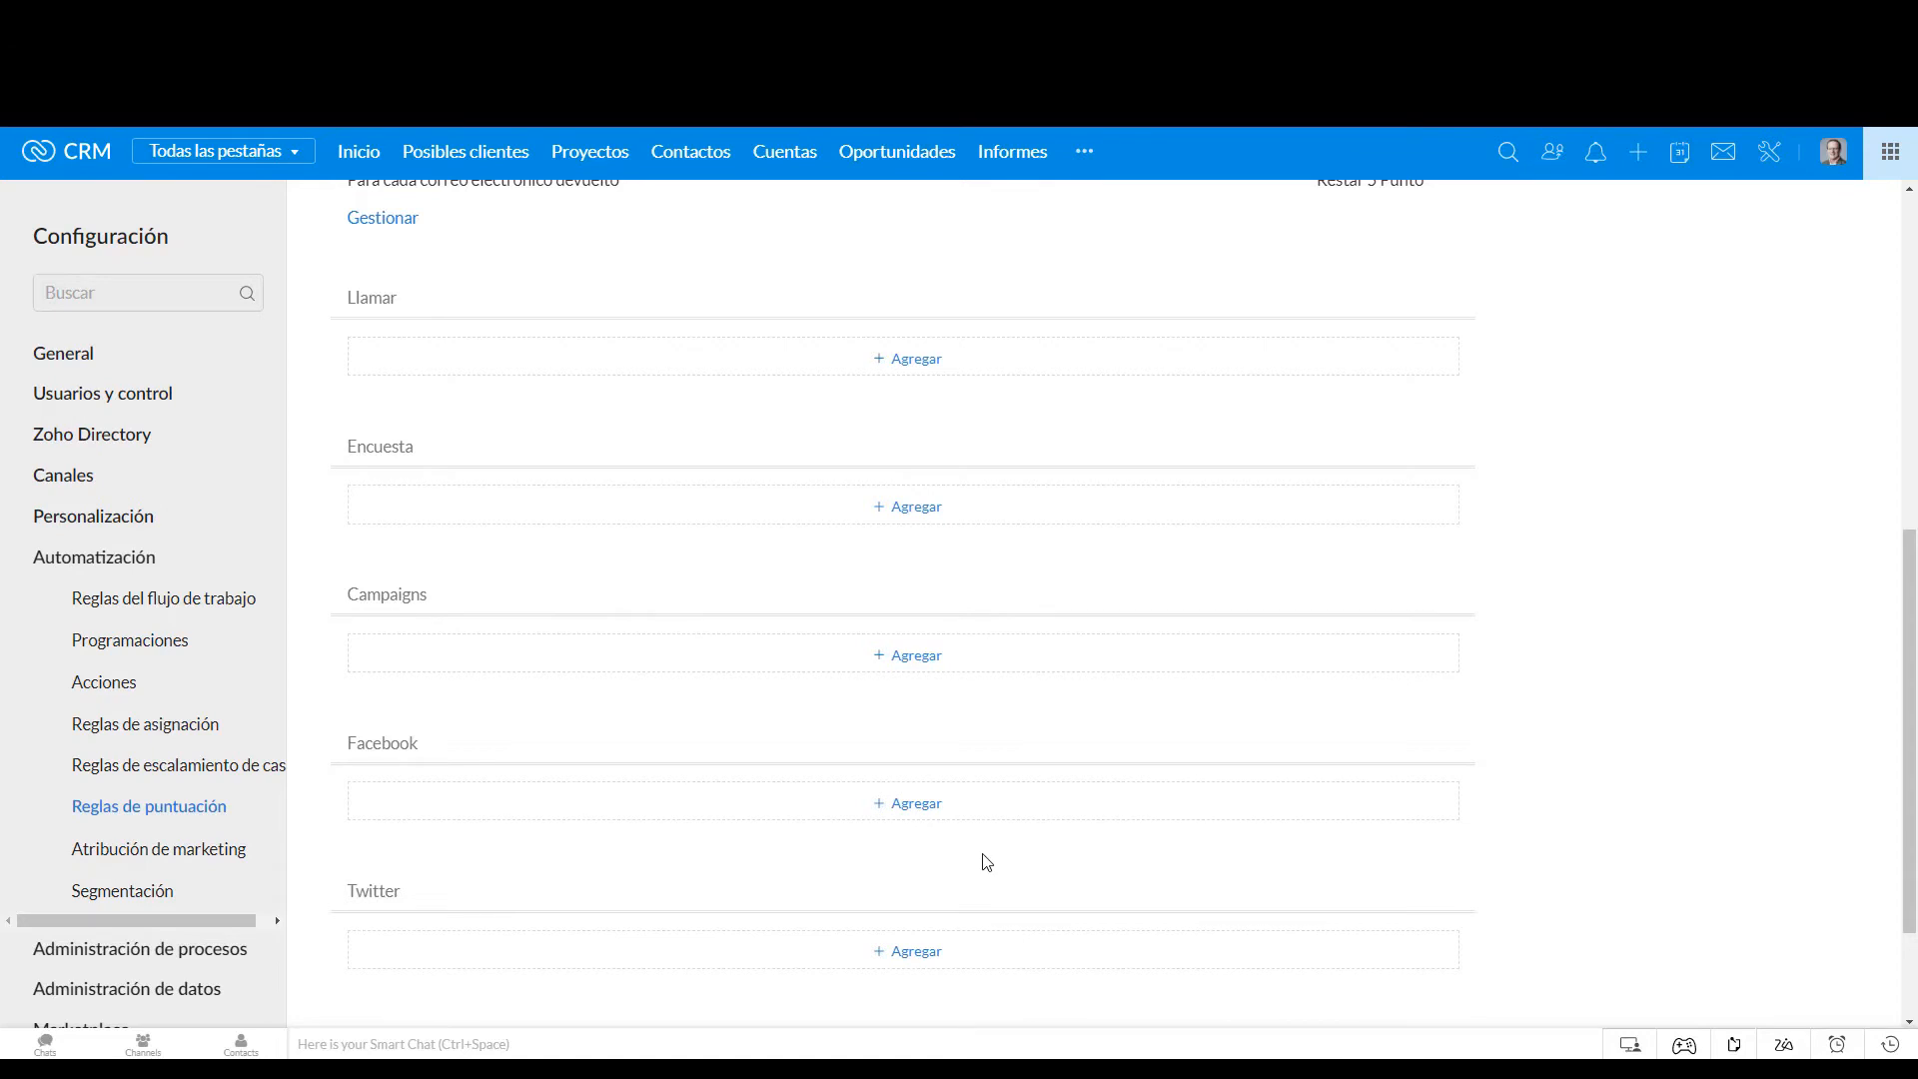
click(925, 803)
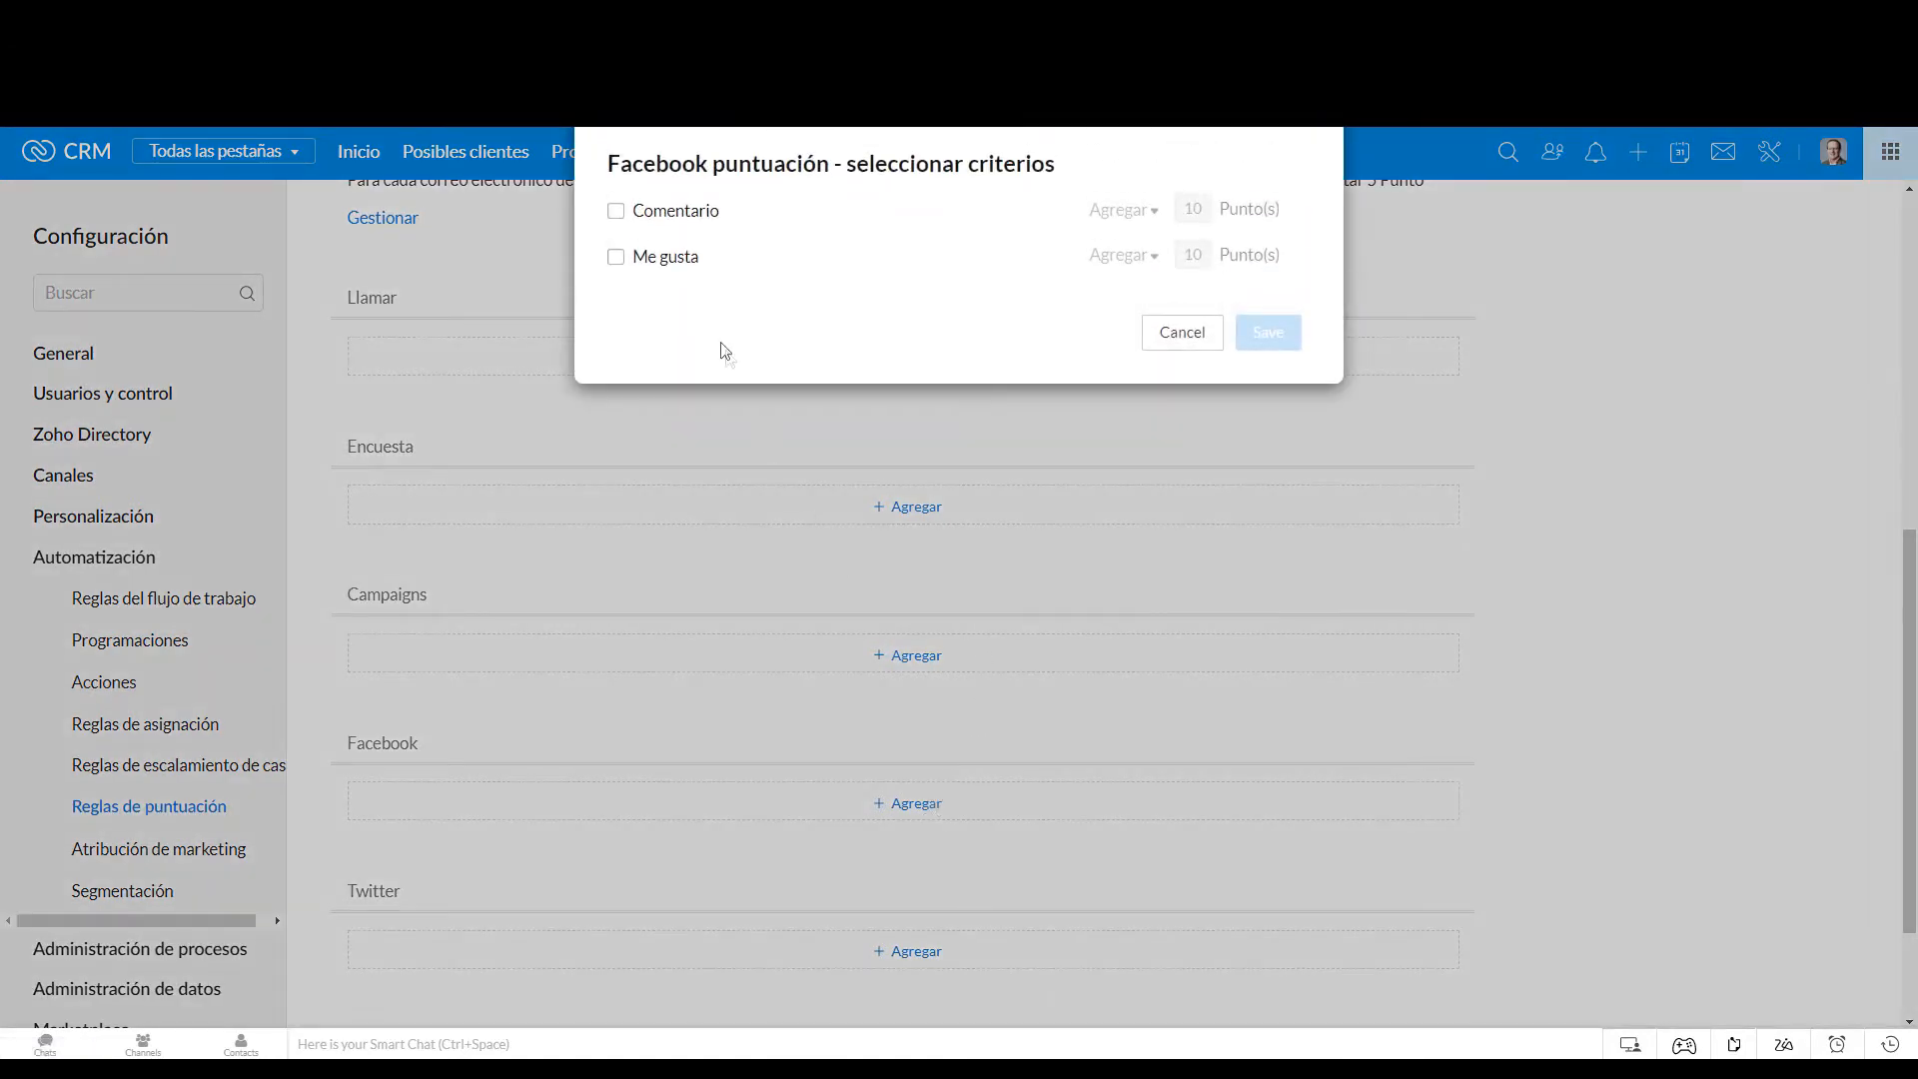
click(619, 259)
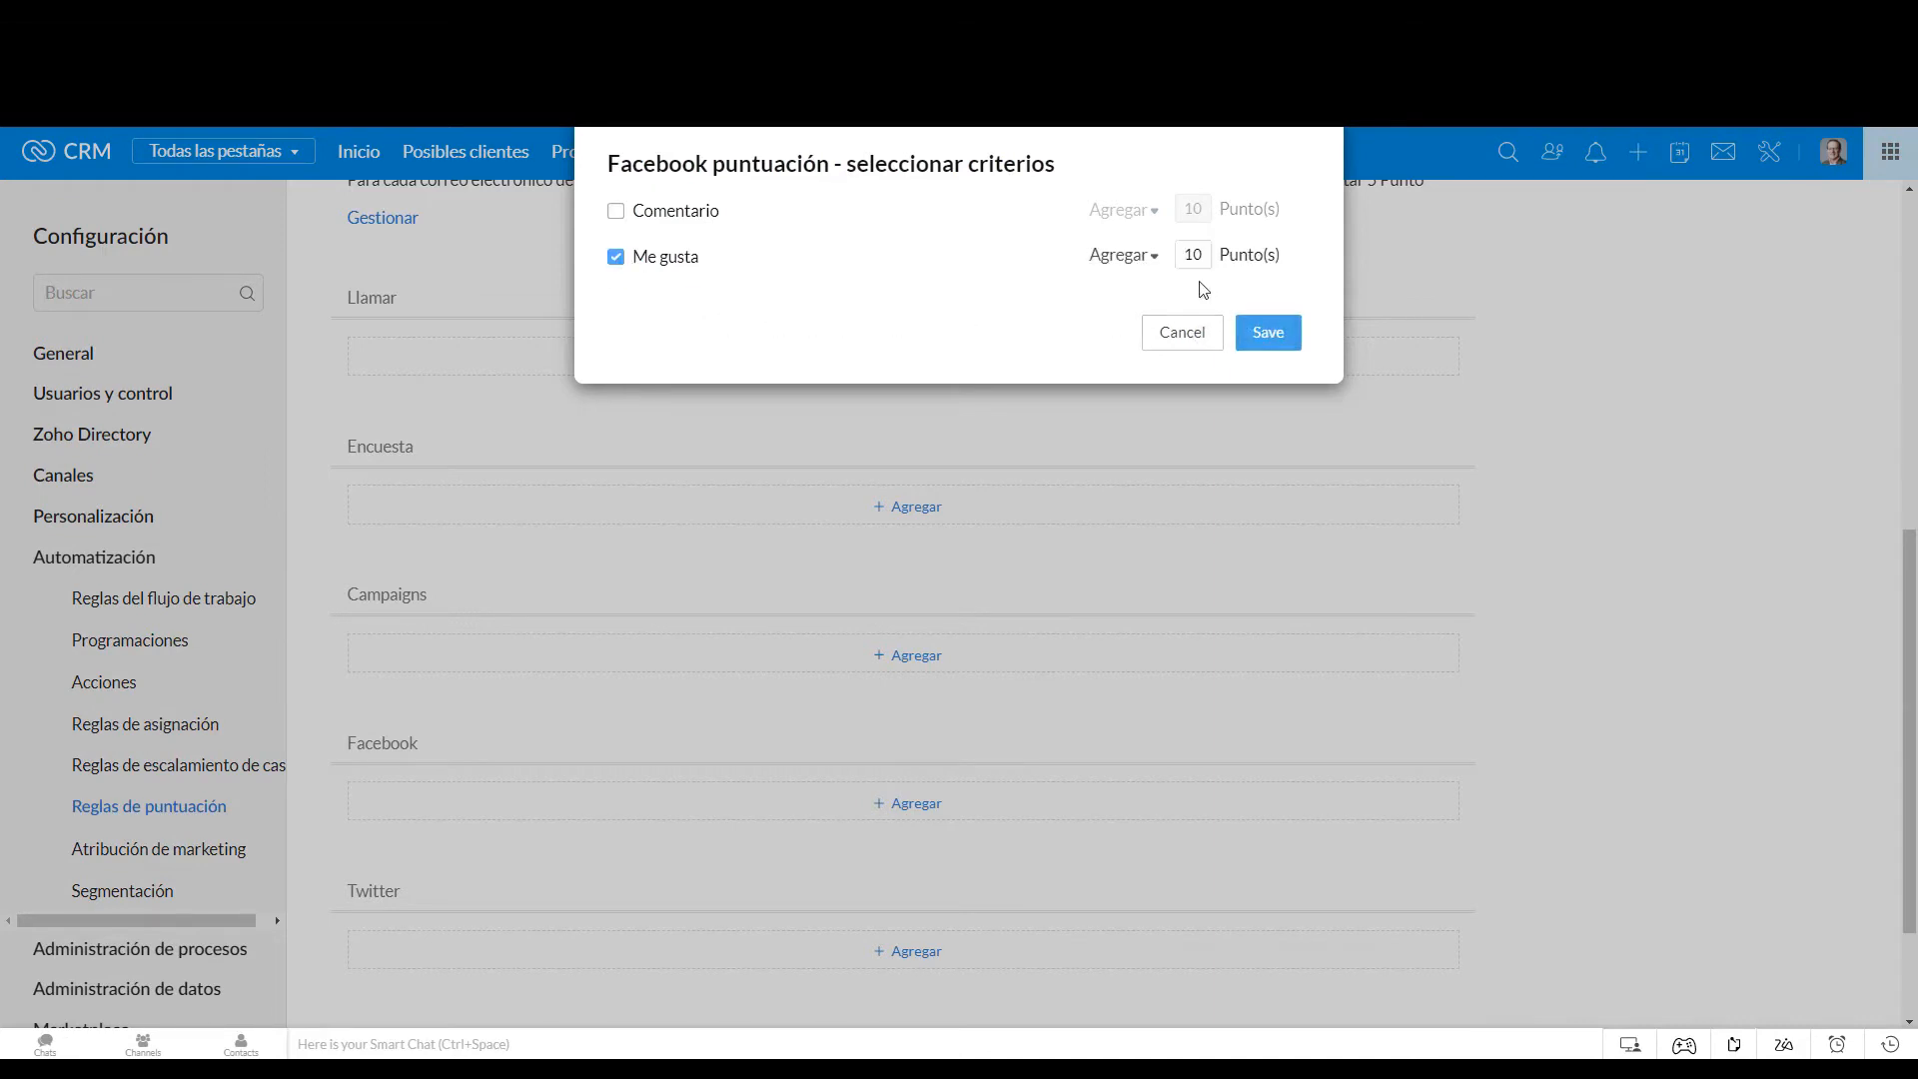
click(1269, 334)
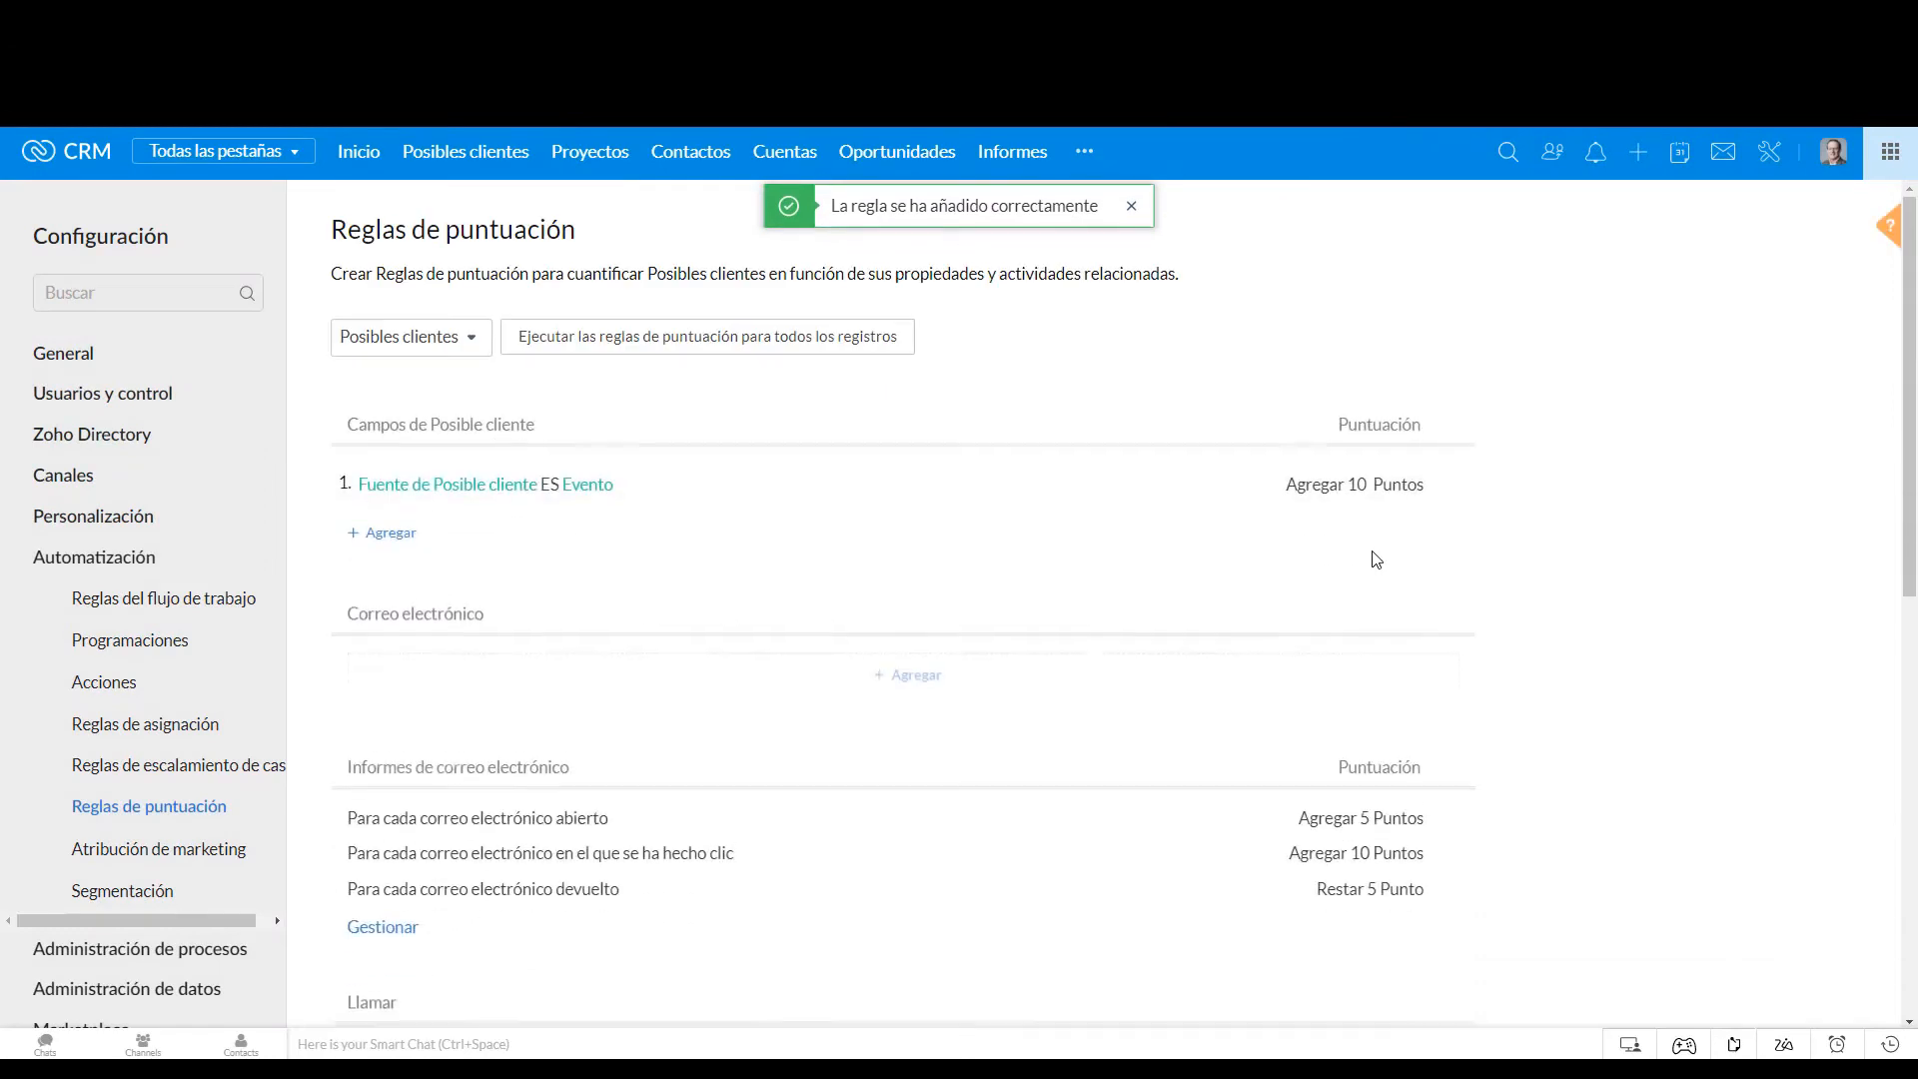
scroll(1111, 620, down, 7)
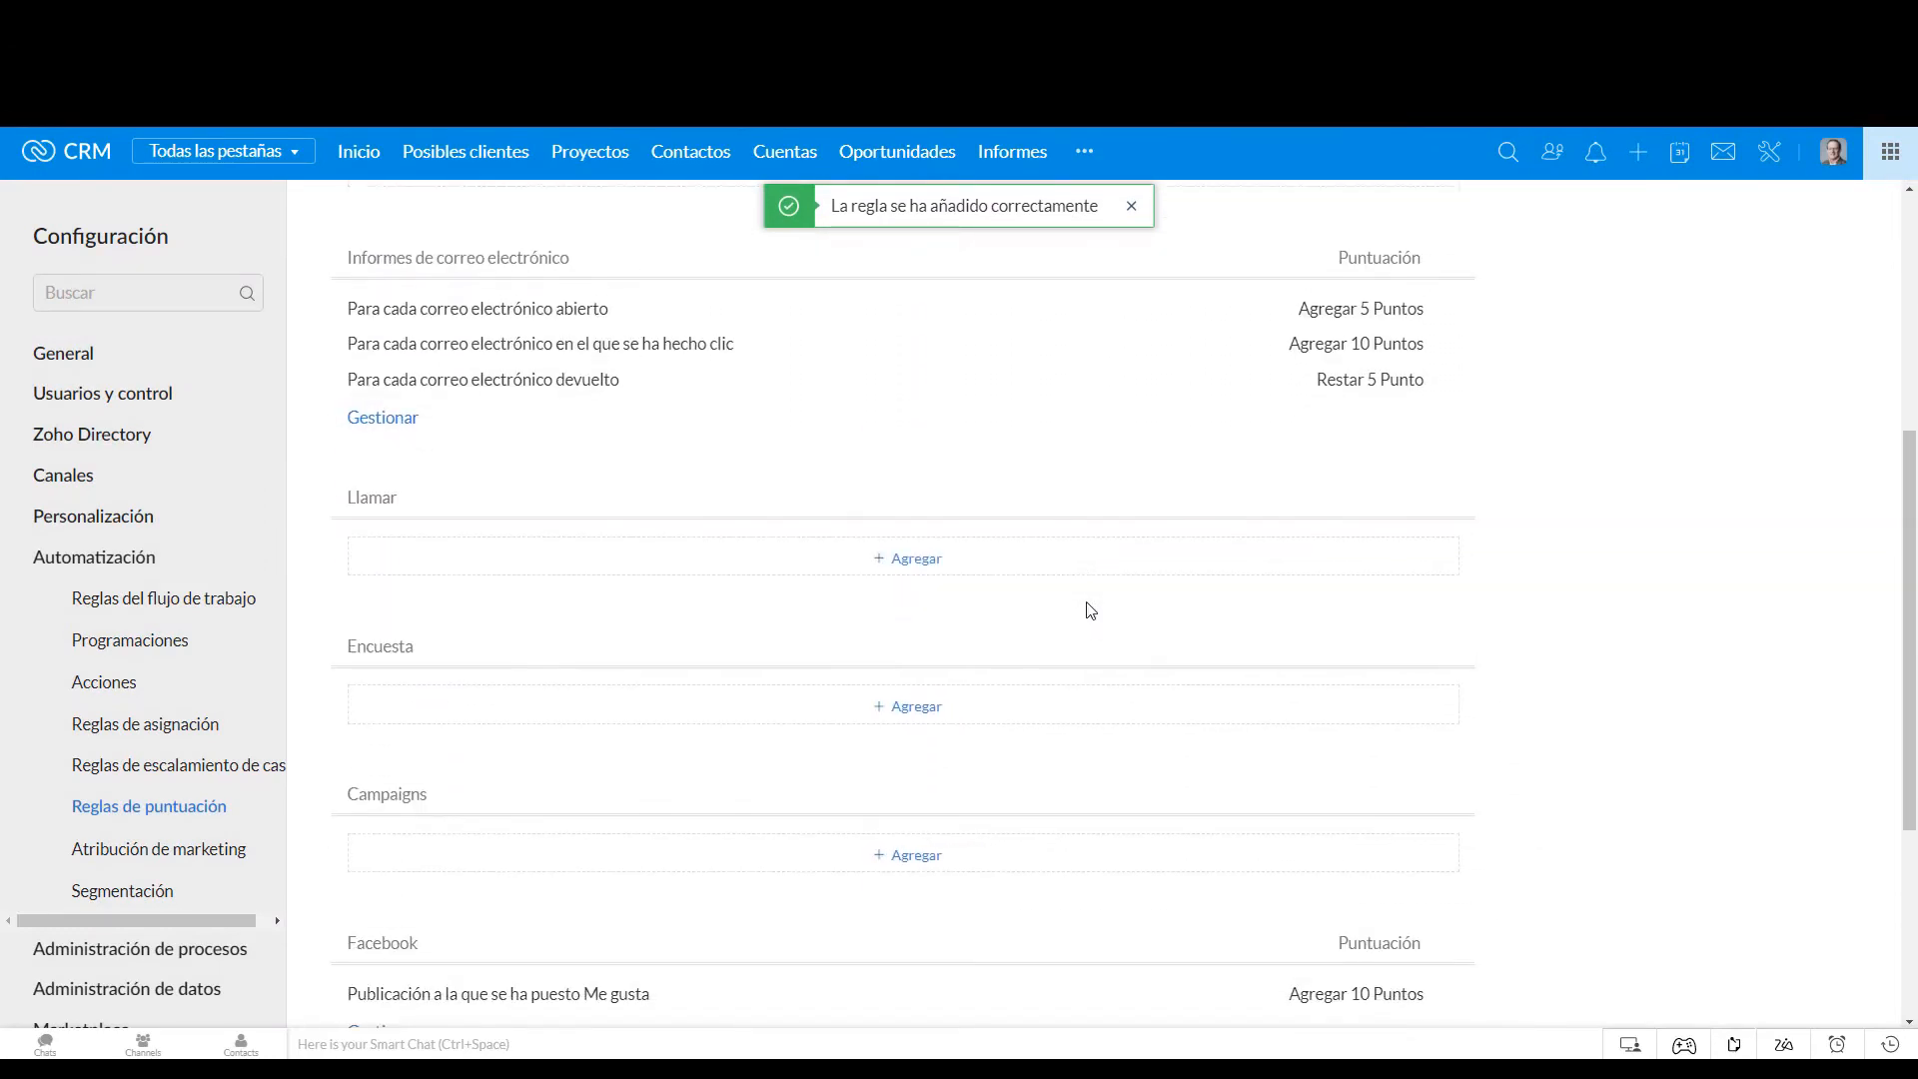
scroll(1098, 612, up, 6)
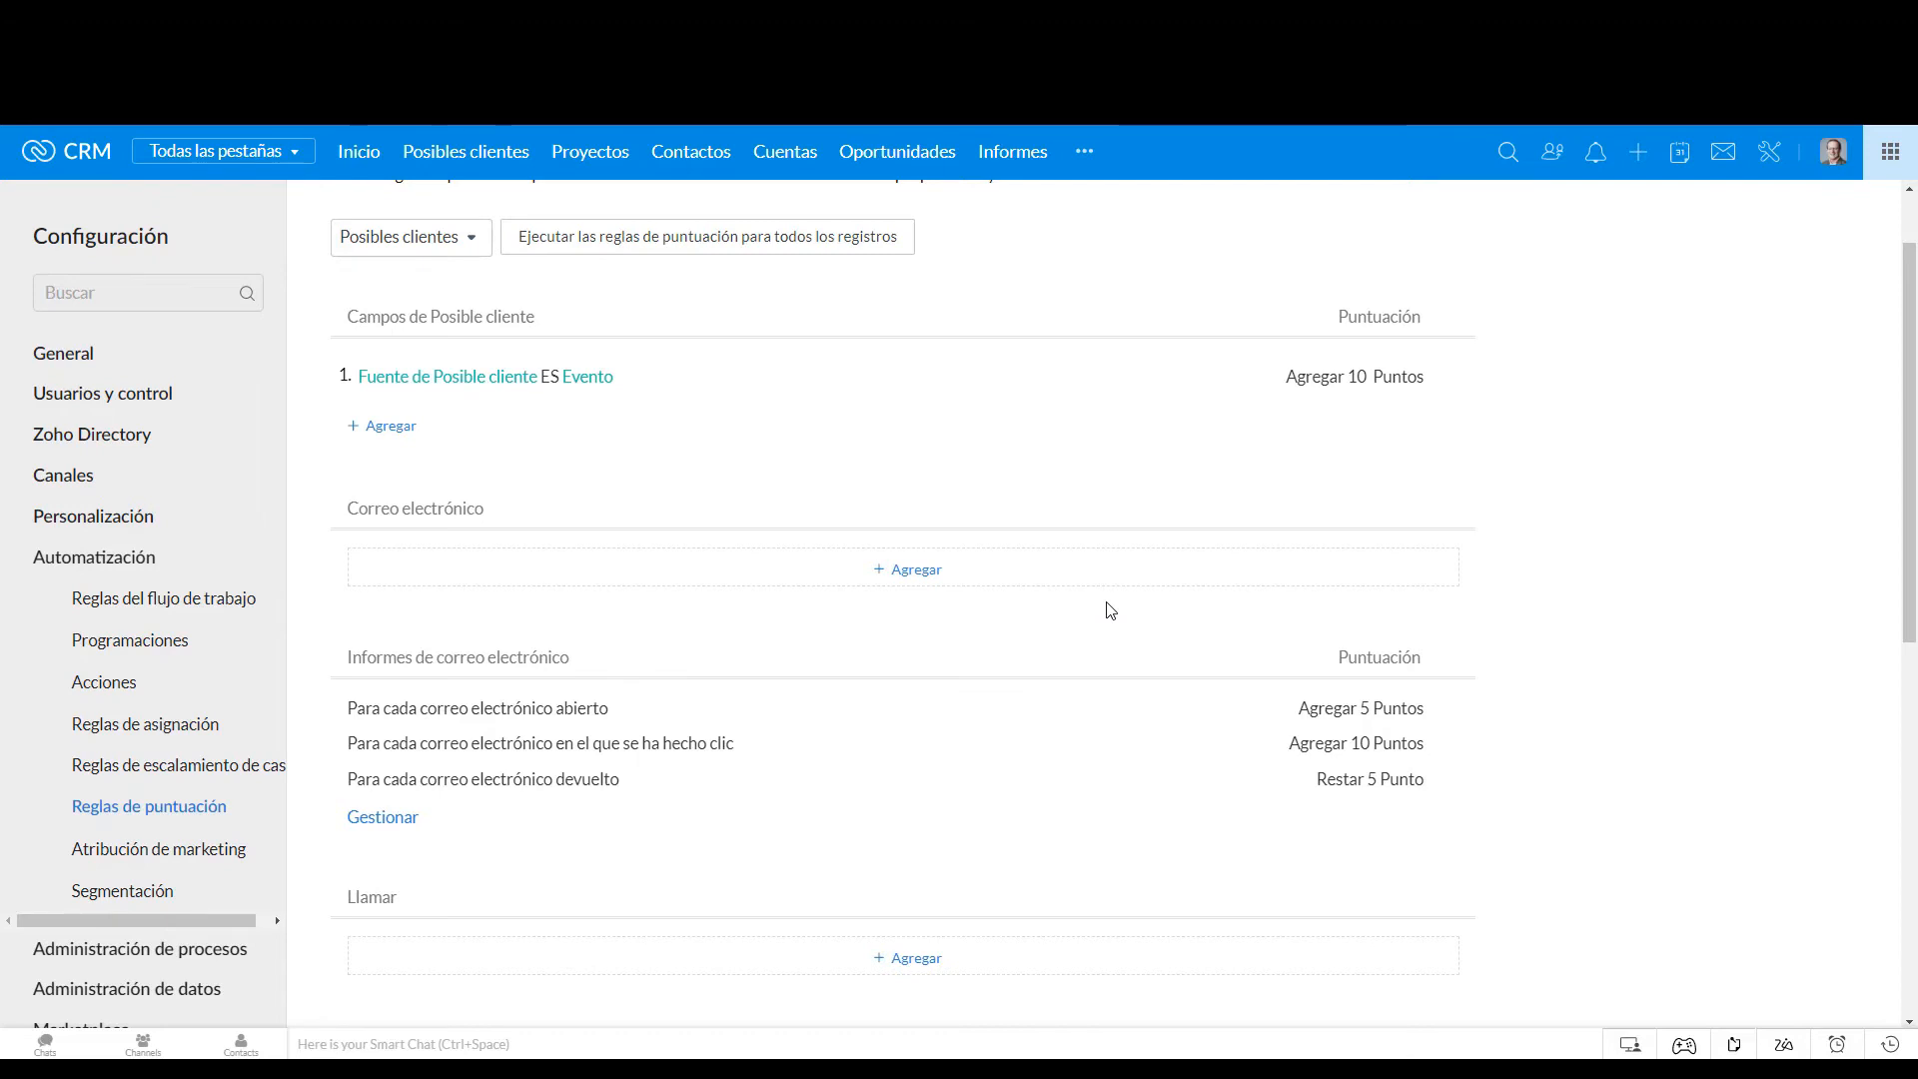
Step: Open the record of the lead whose source is Google Ads and check its score summary
click(501, 166)
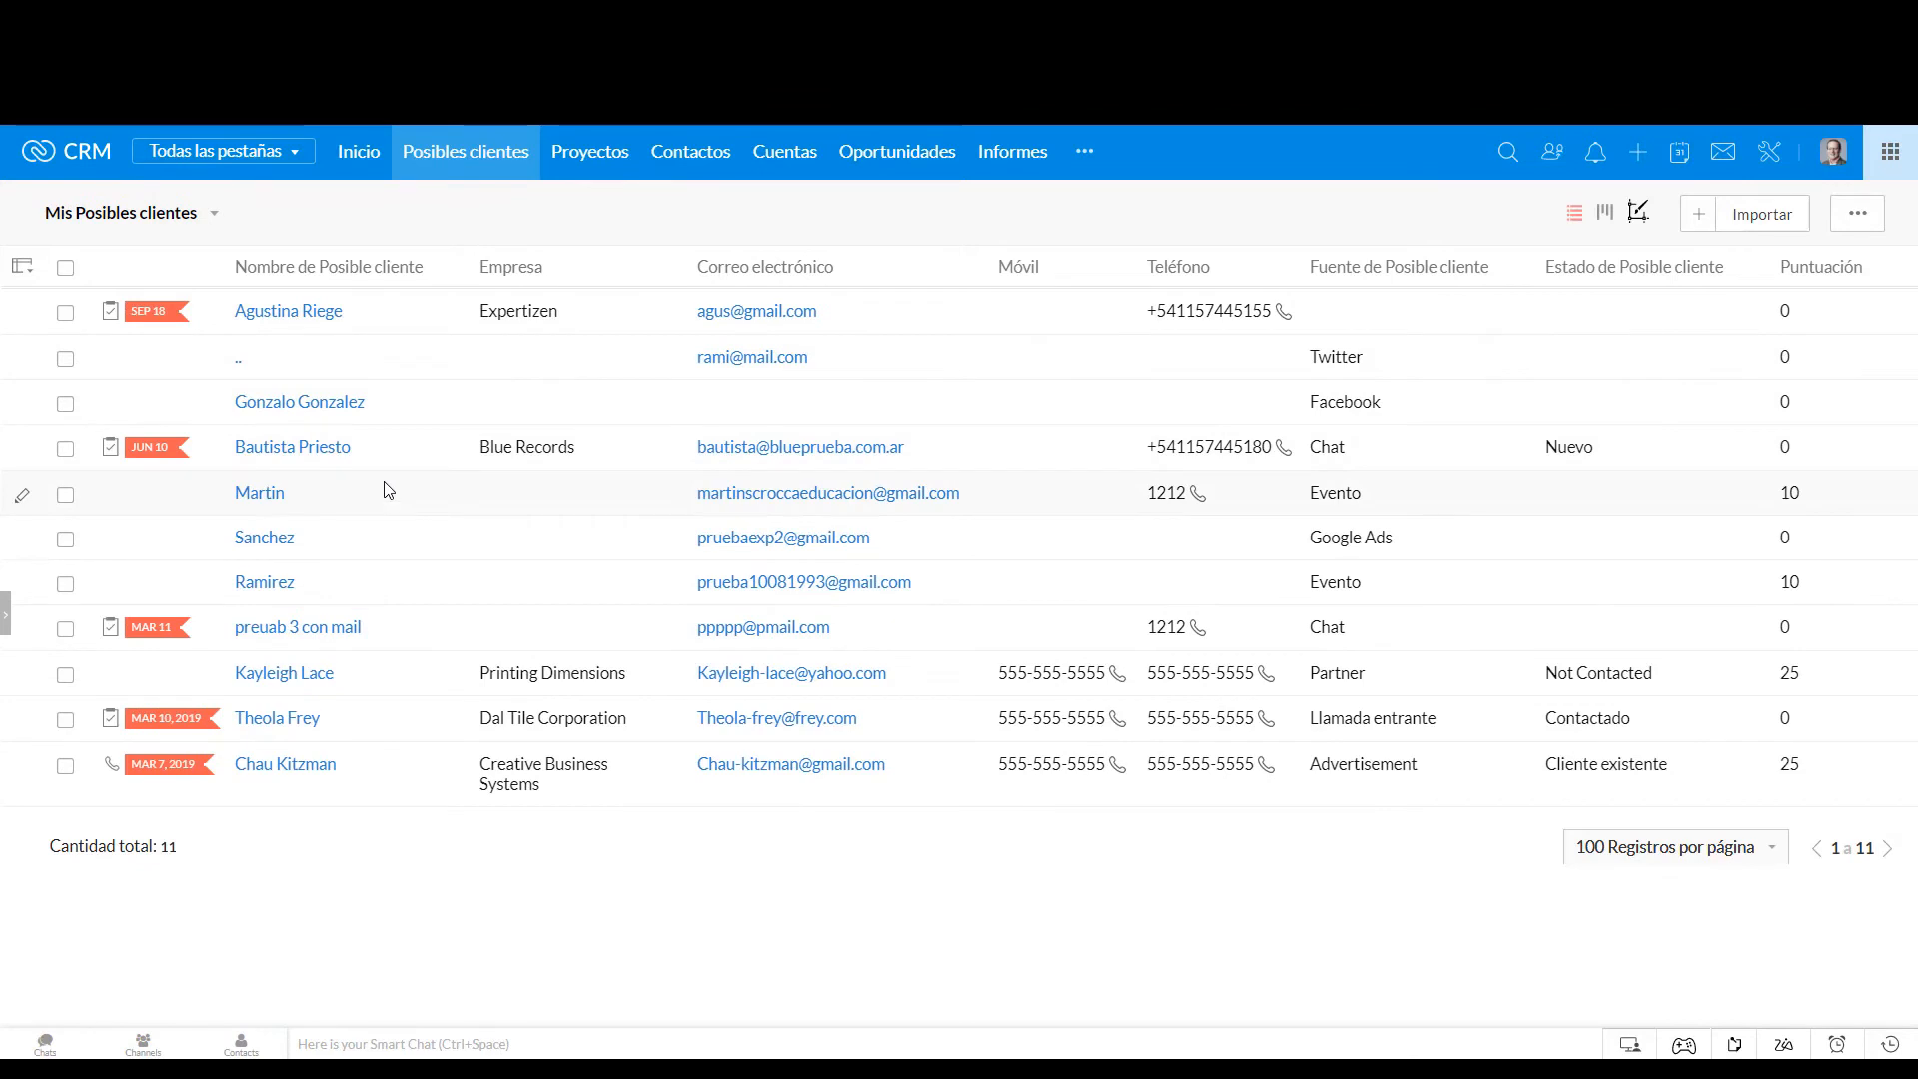
click(300, 540)
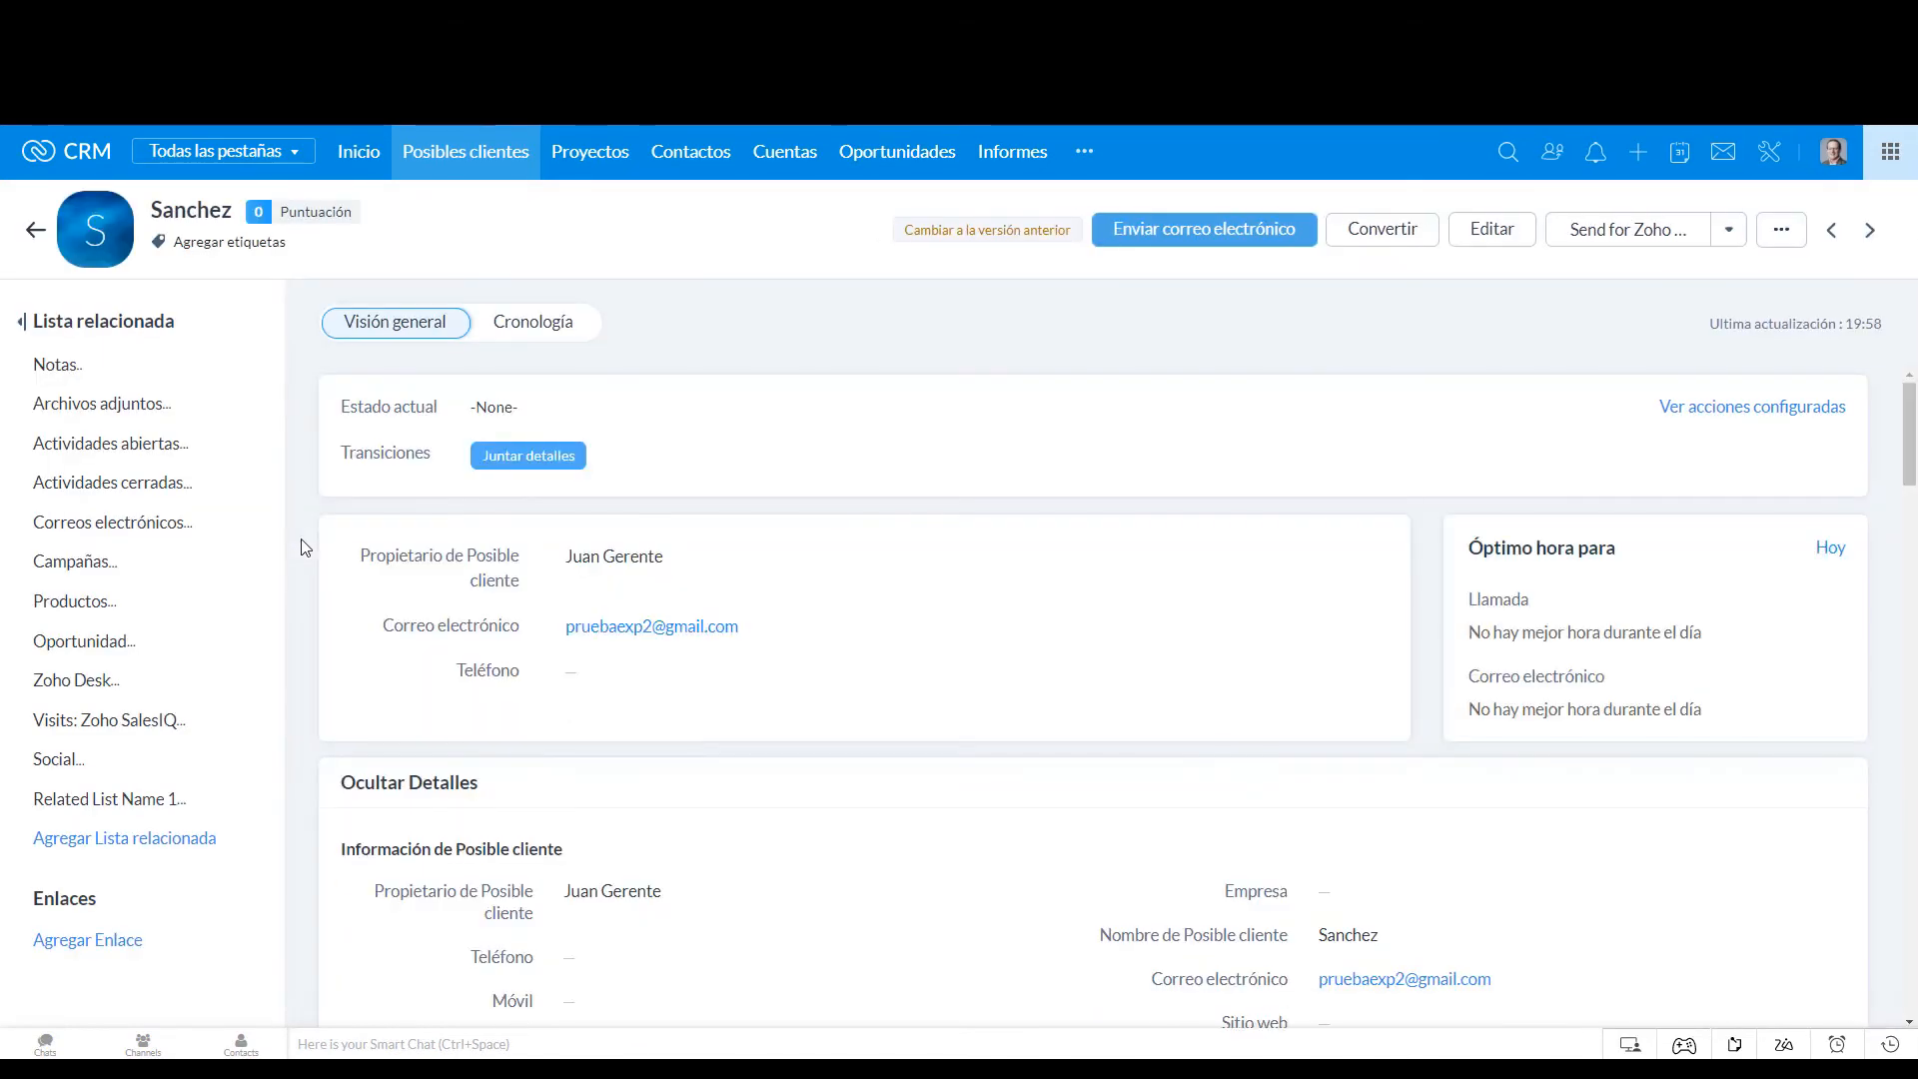
scroll(639, 667, down, 1)
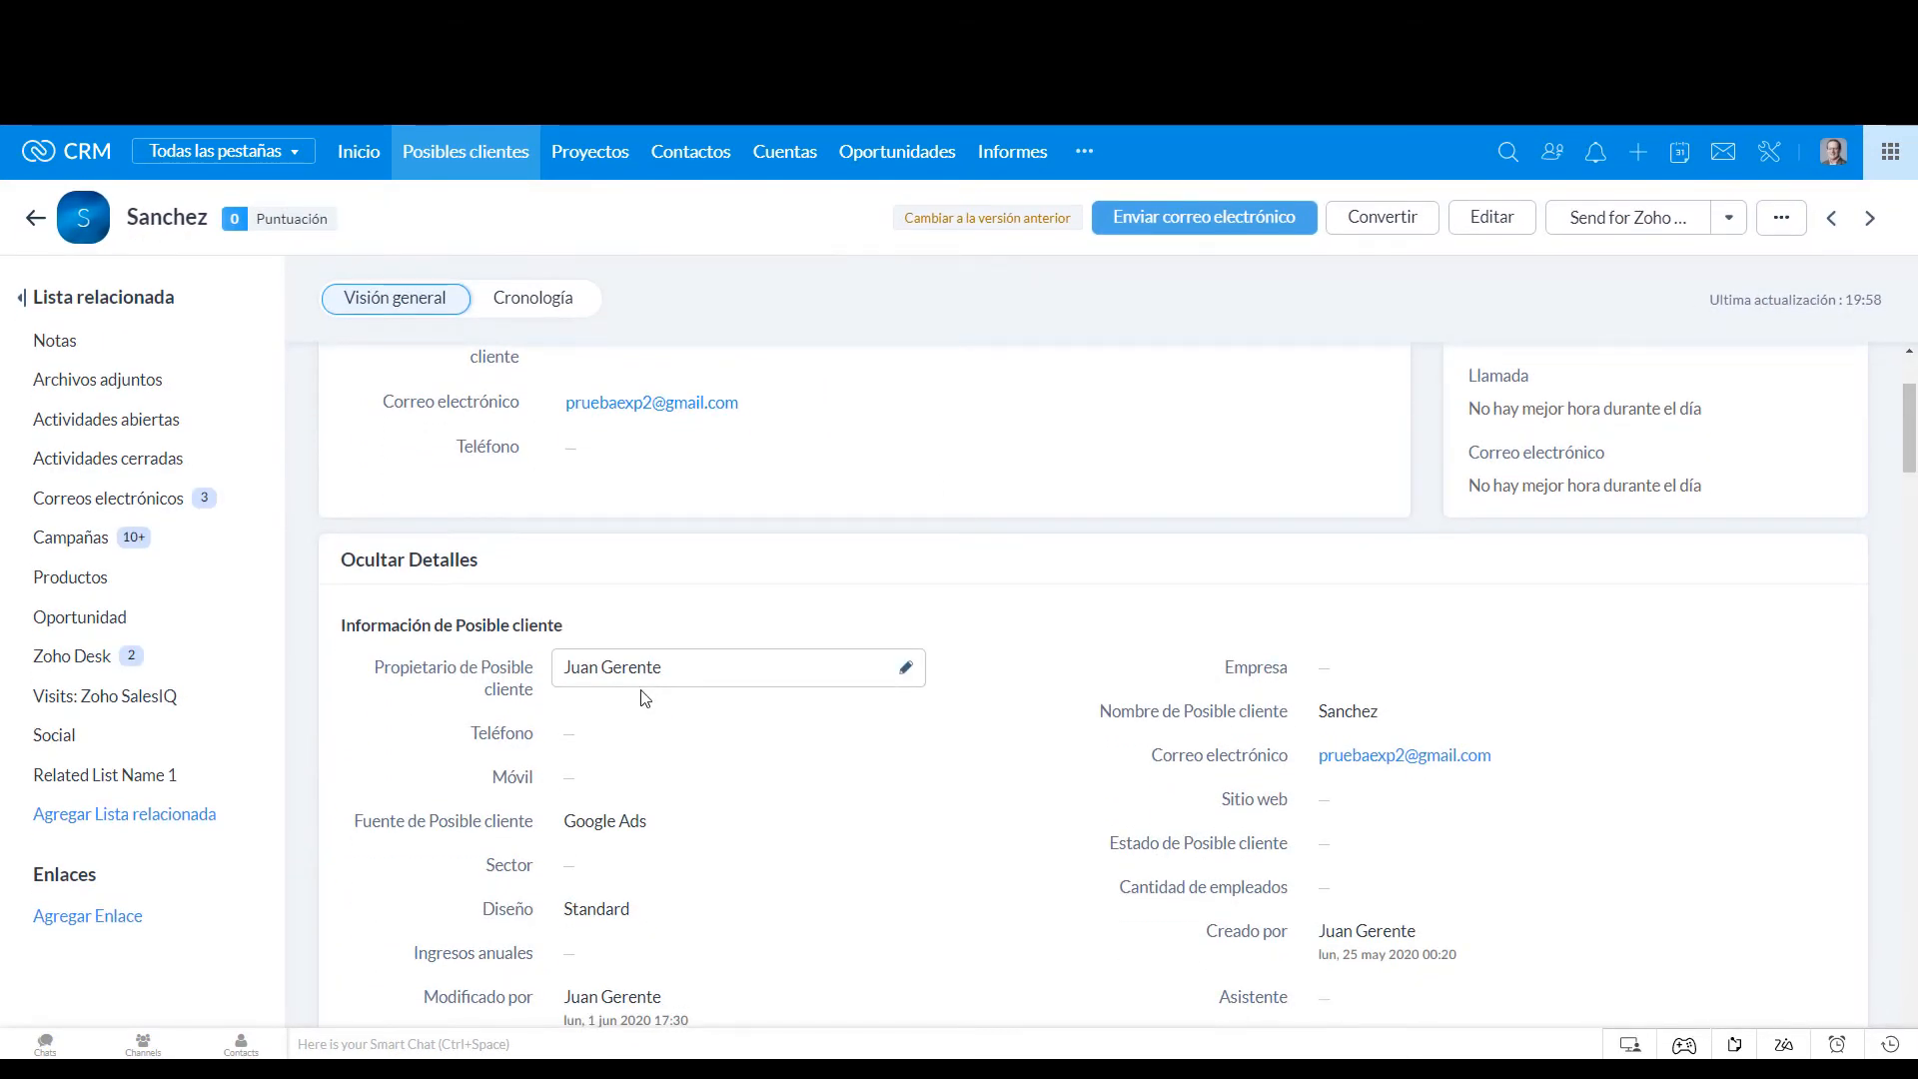
scroll(689, 759, down, 1)
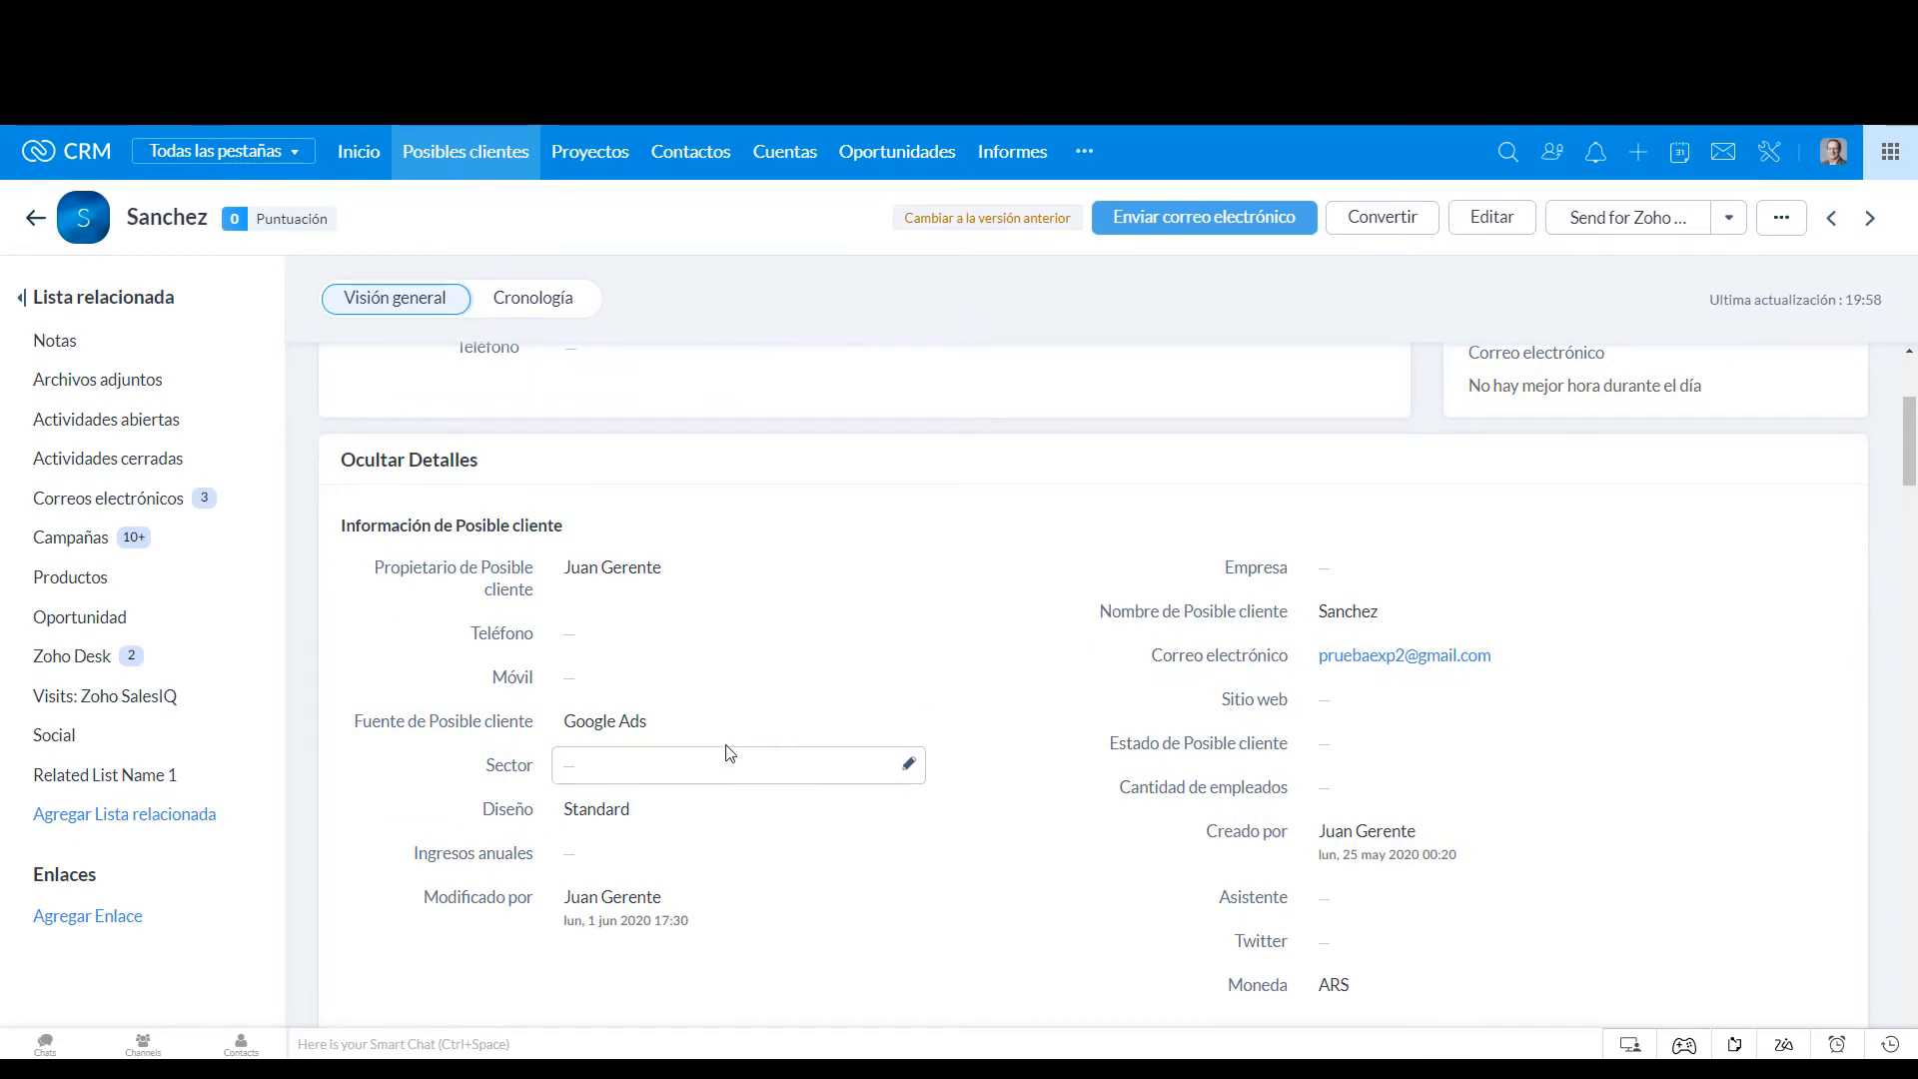
scroll(729, 739, down, 8)
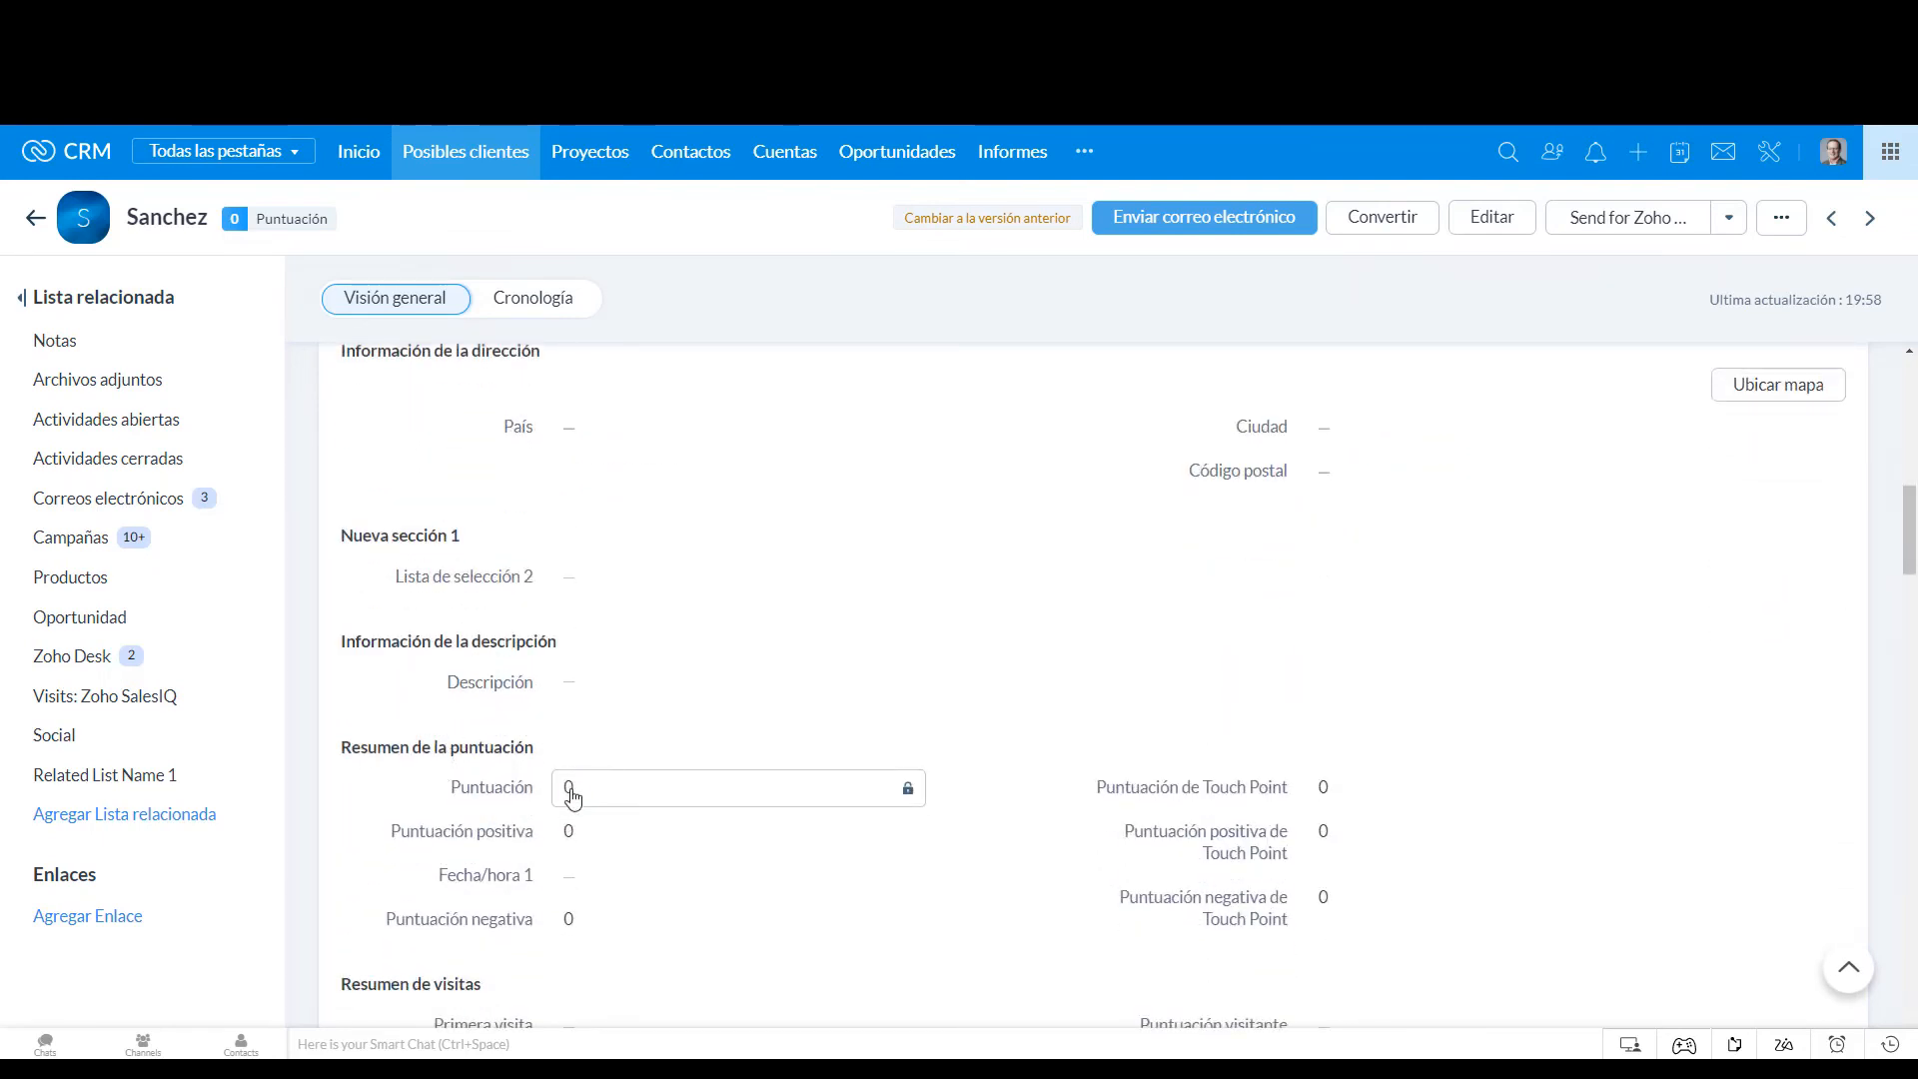
Step: Set the lead's Fuente de Posible cliente to Evento, save it and check the score summary
scroll(706, 745, up, 5)
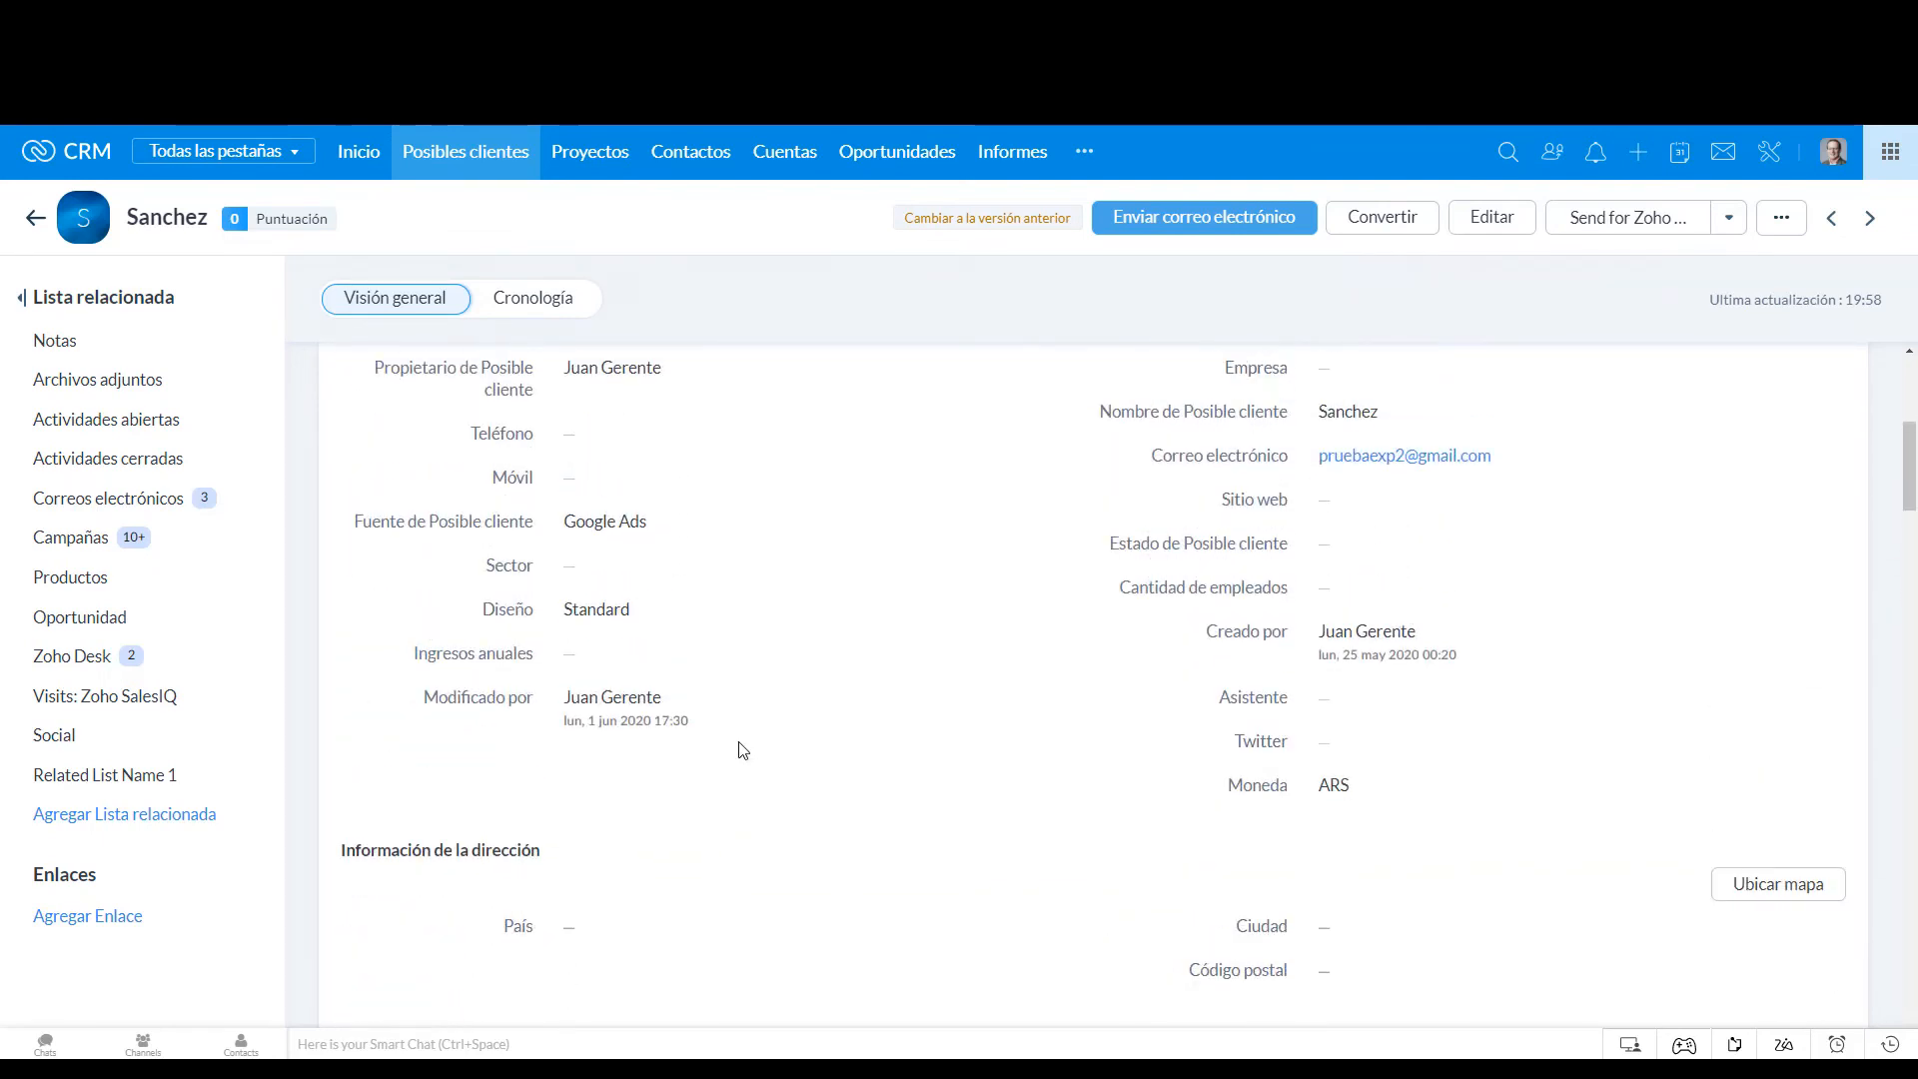
click(685, 527)
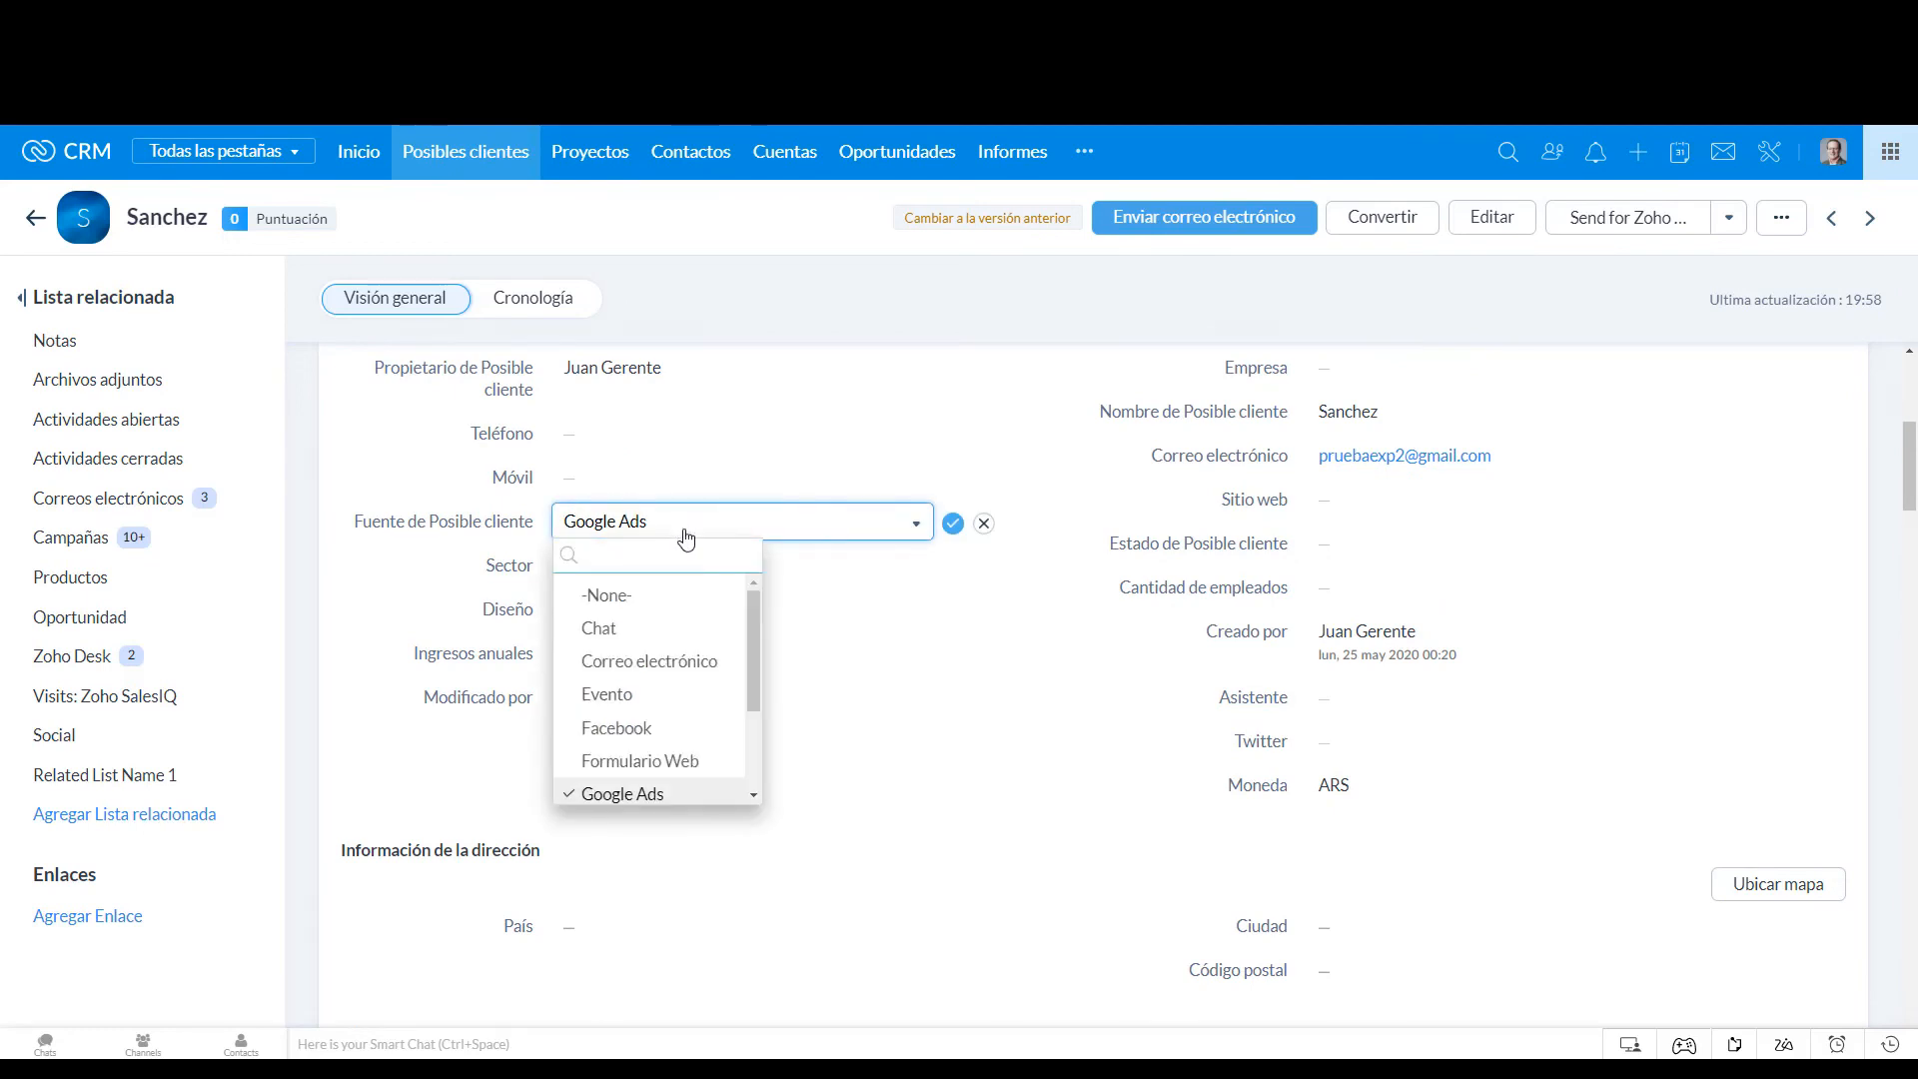
text(eve)
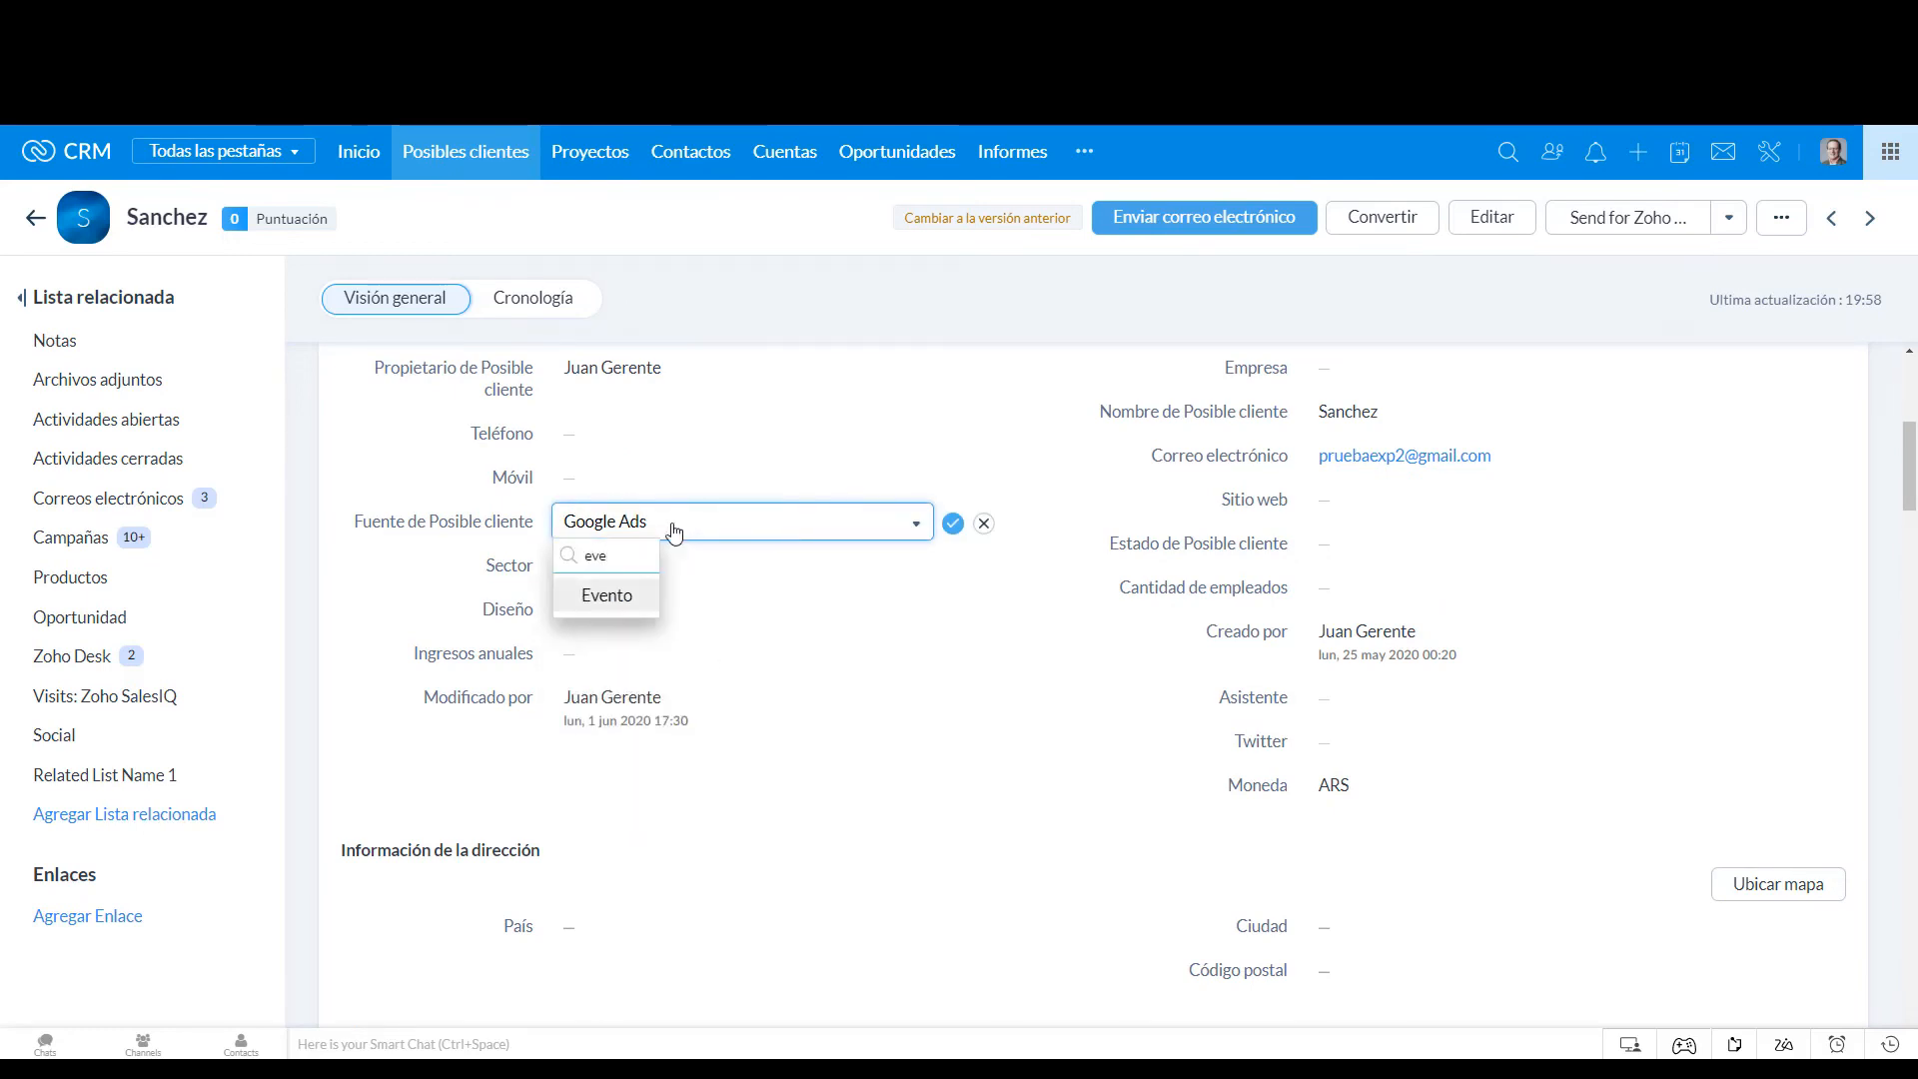
click(611, 597)
click(954, 525)
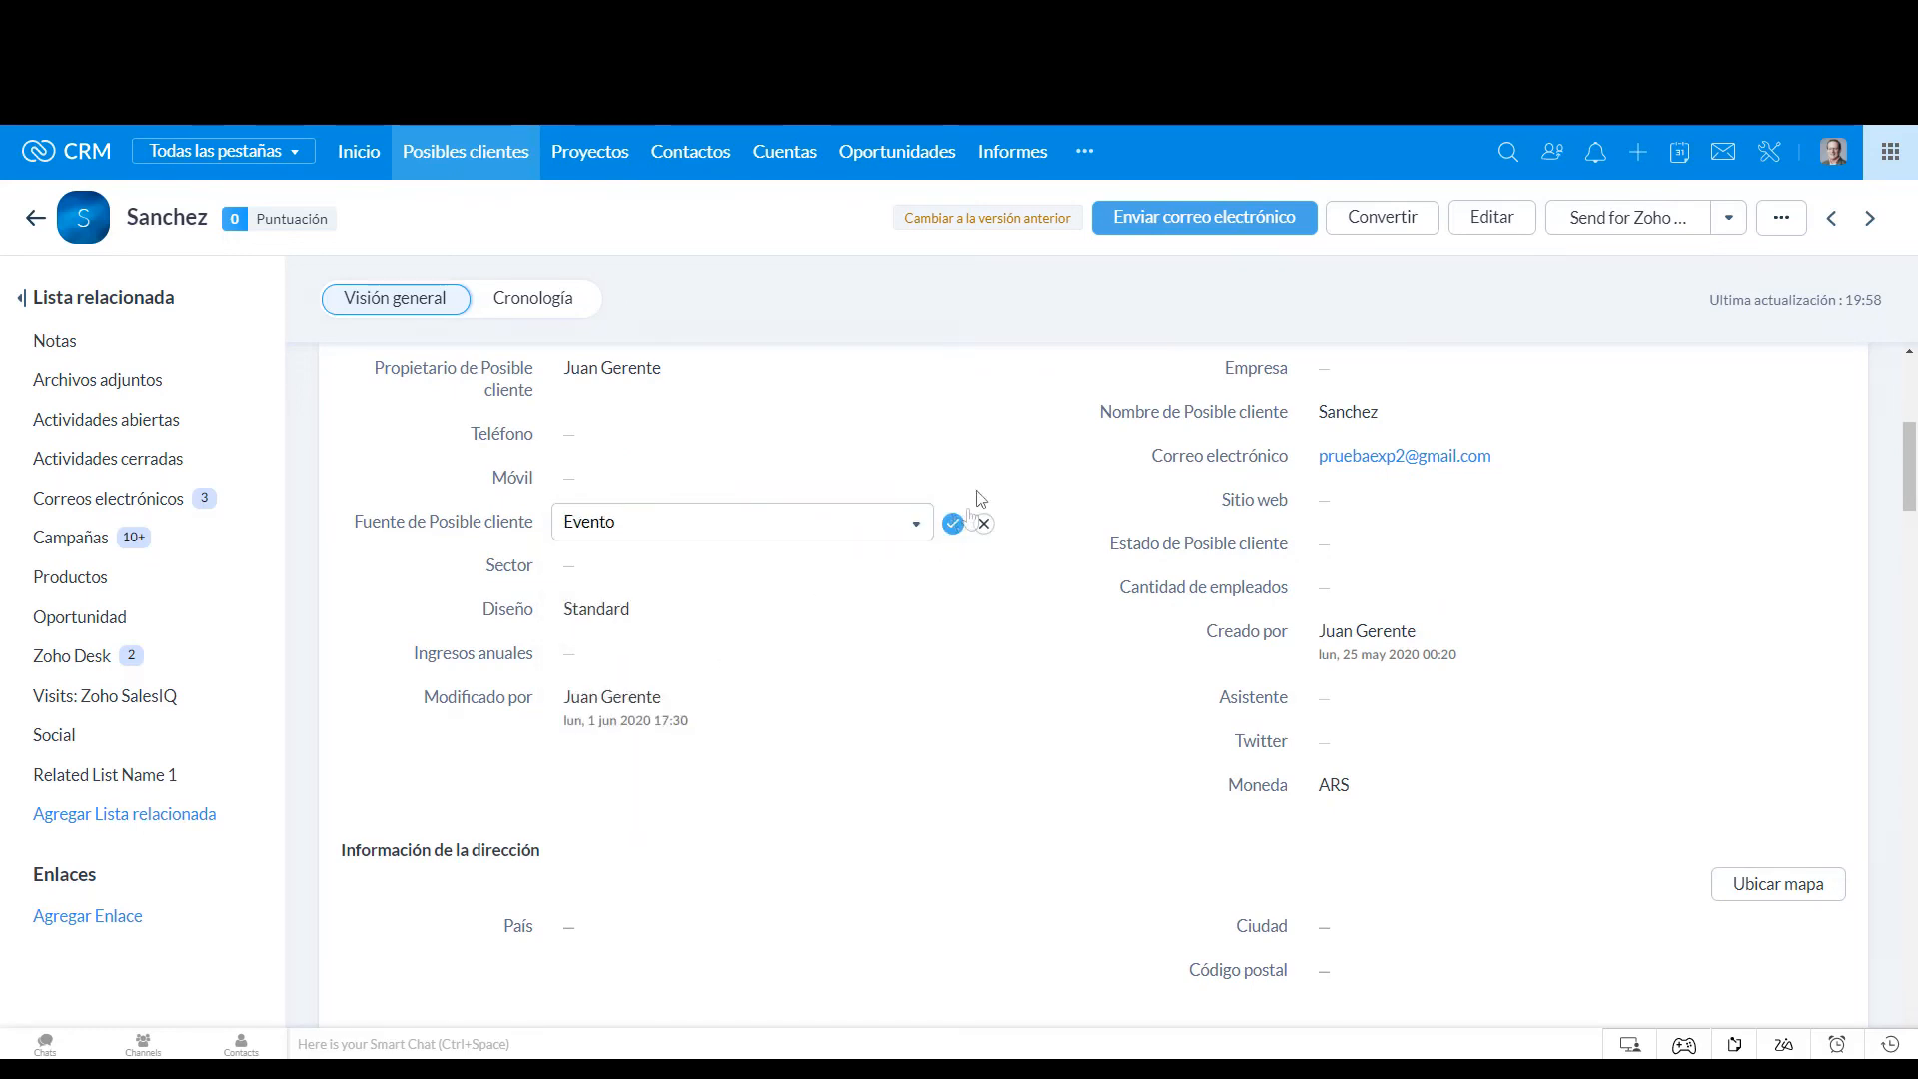
scroll(989, 505, down, 6)
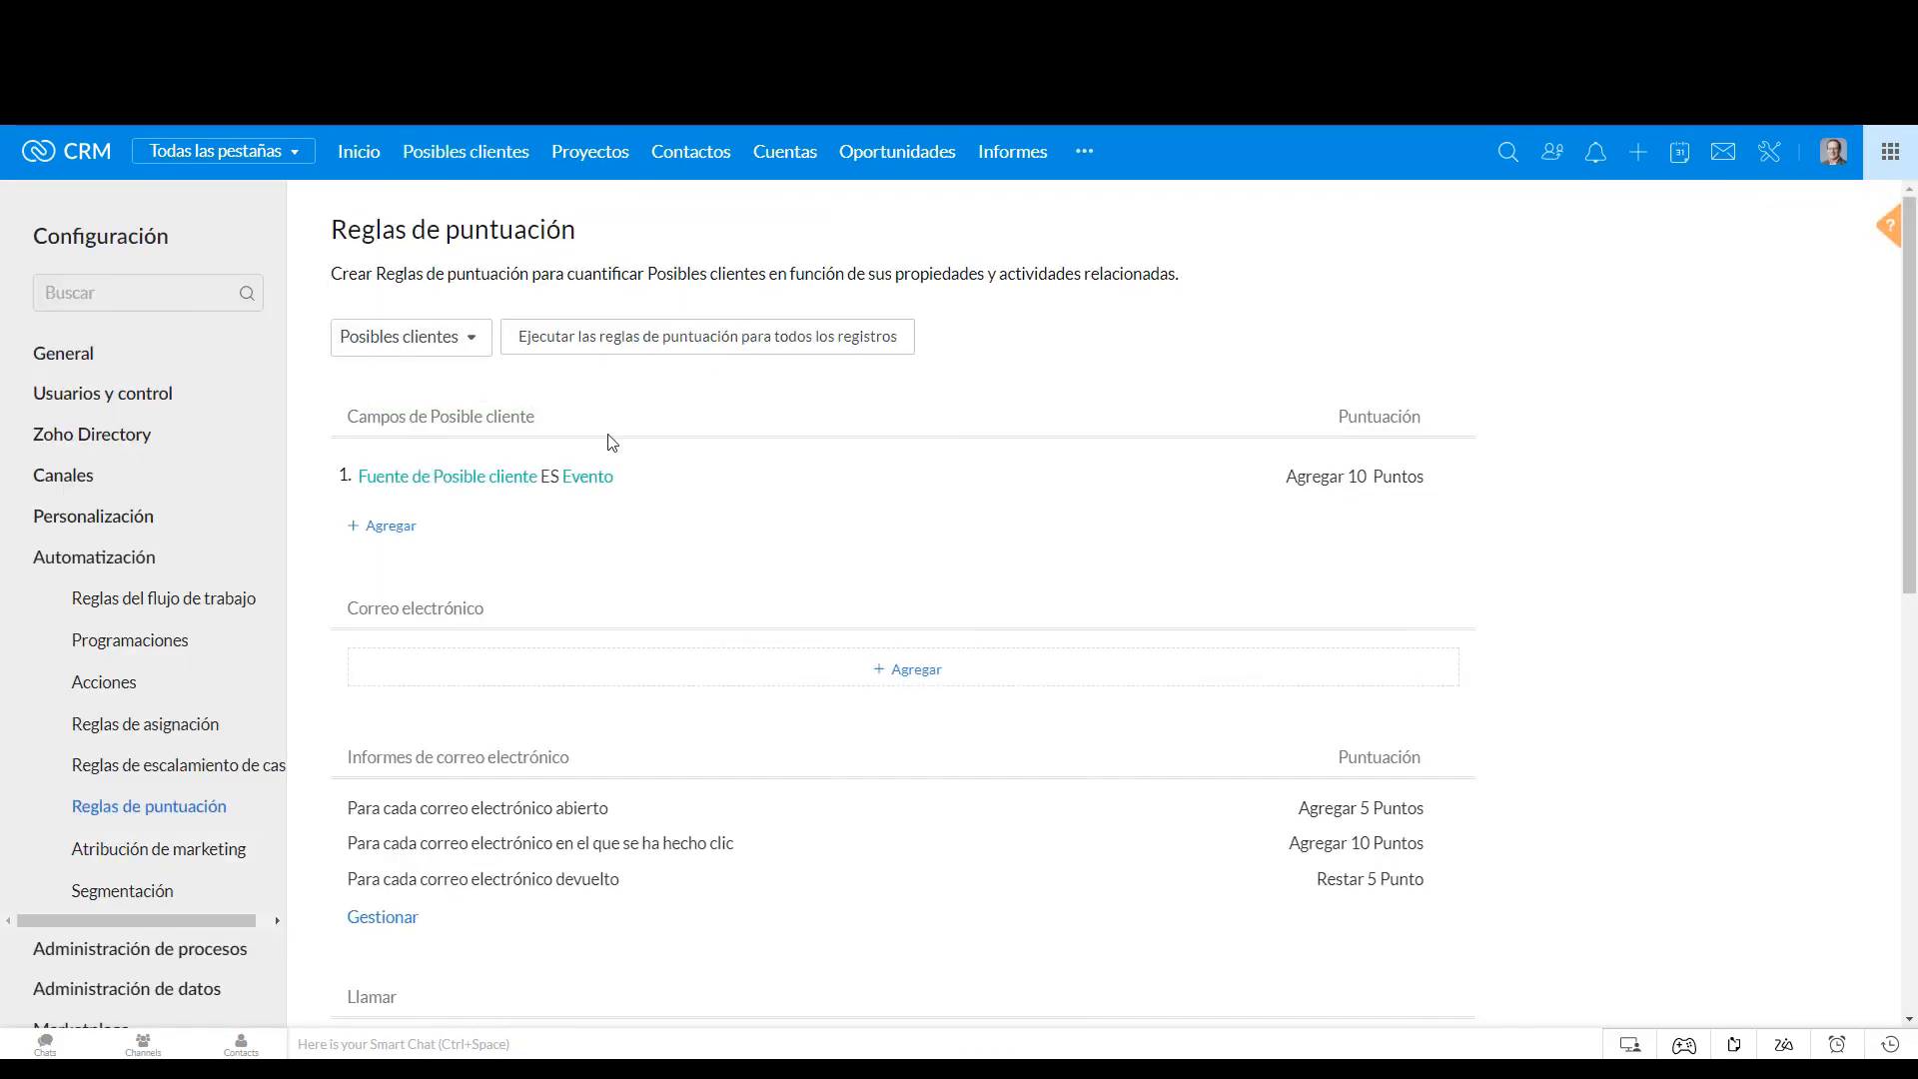
scroll(1261, 807, down, 1)
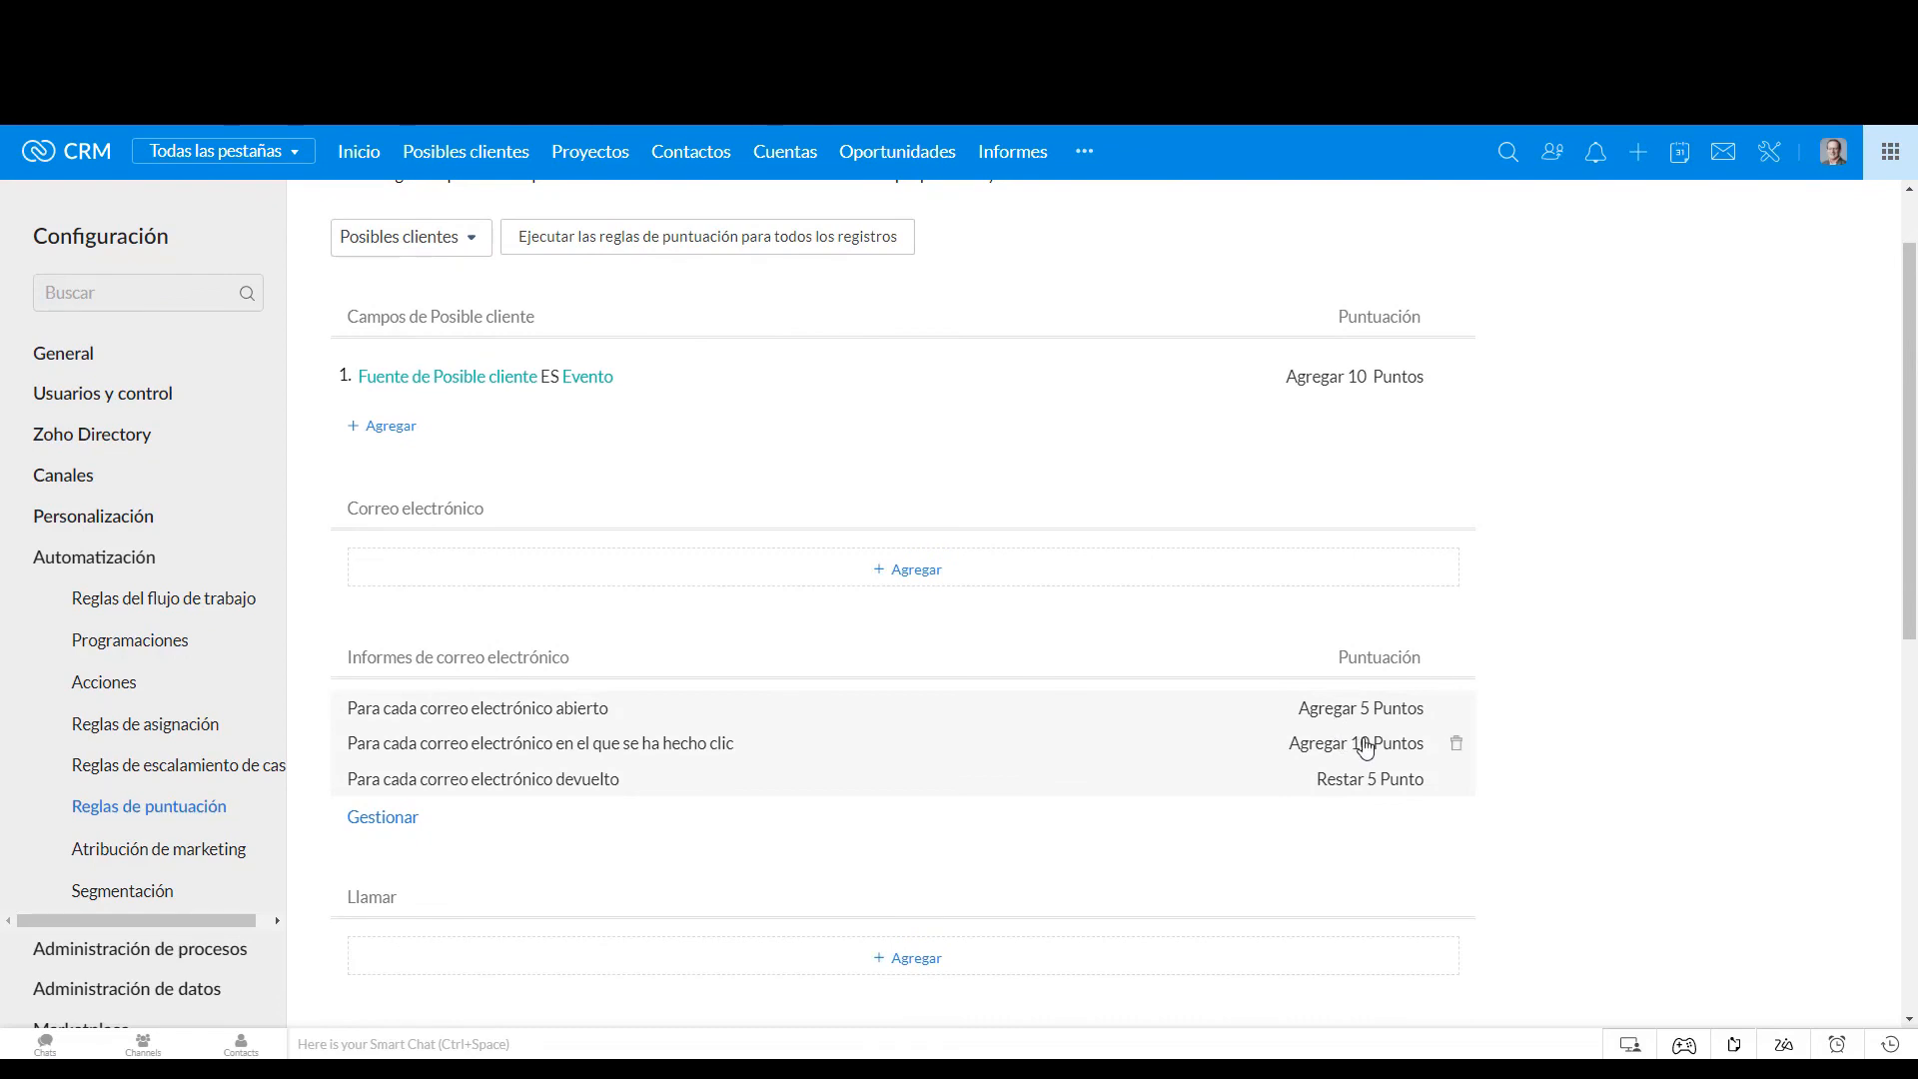
scroll(1176, 744, down, 3)
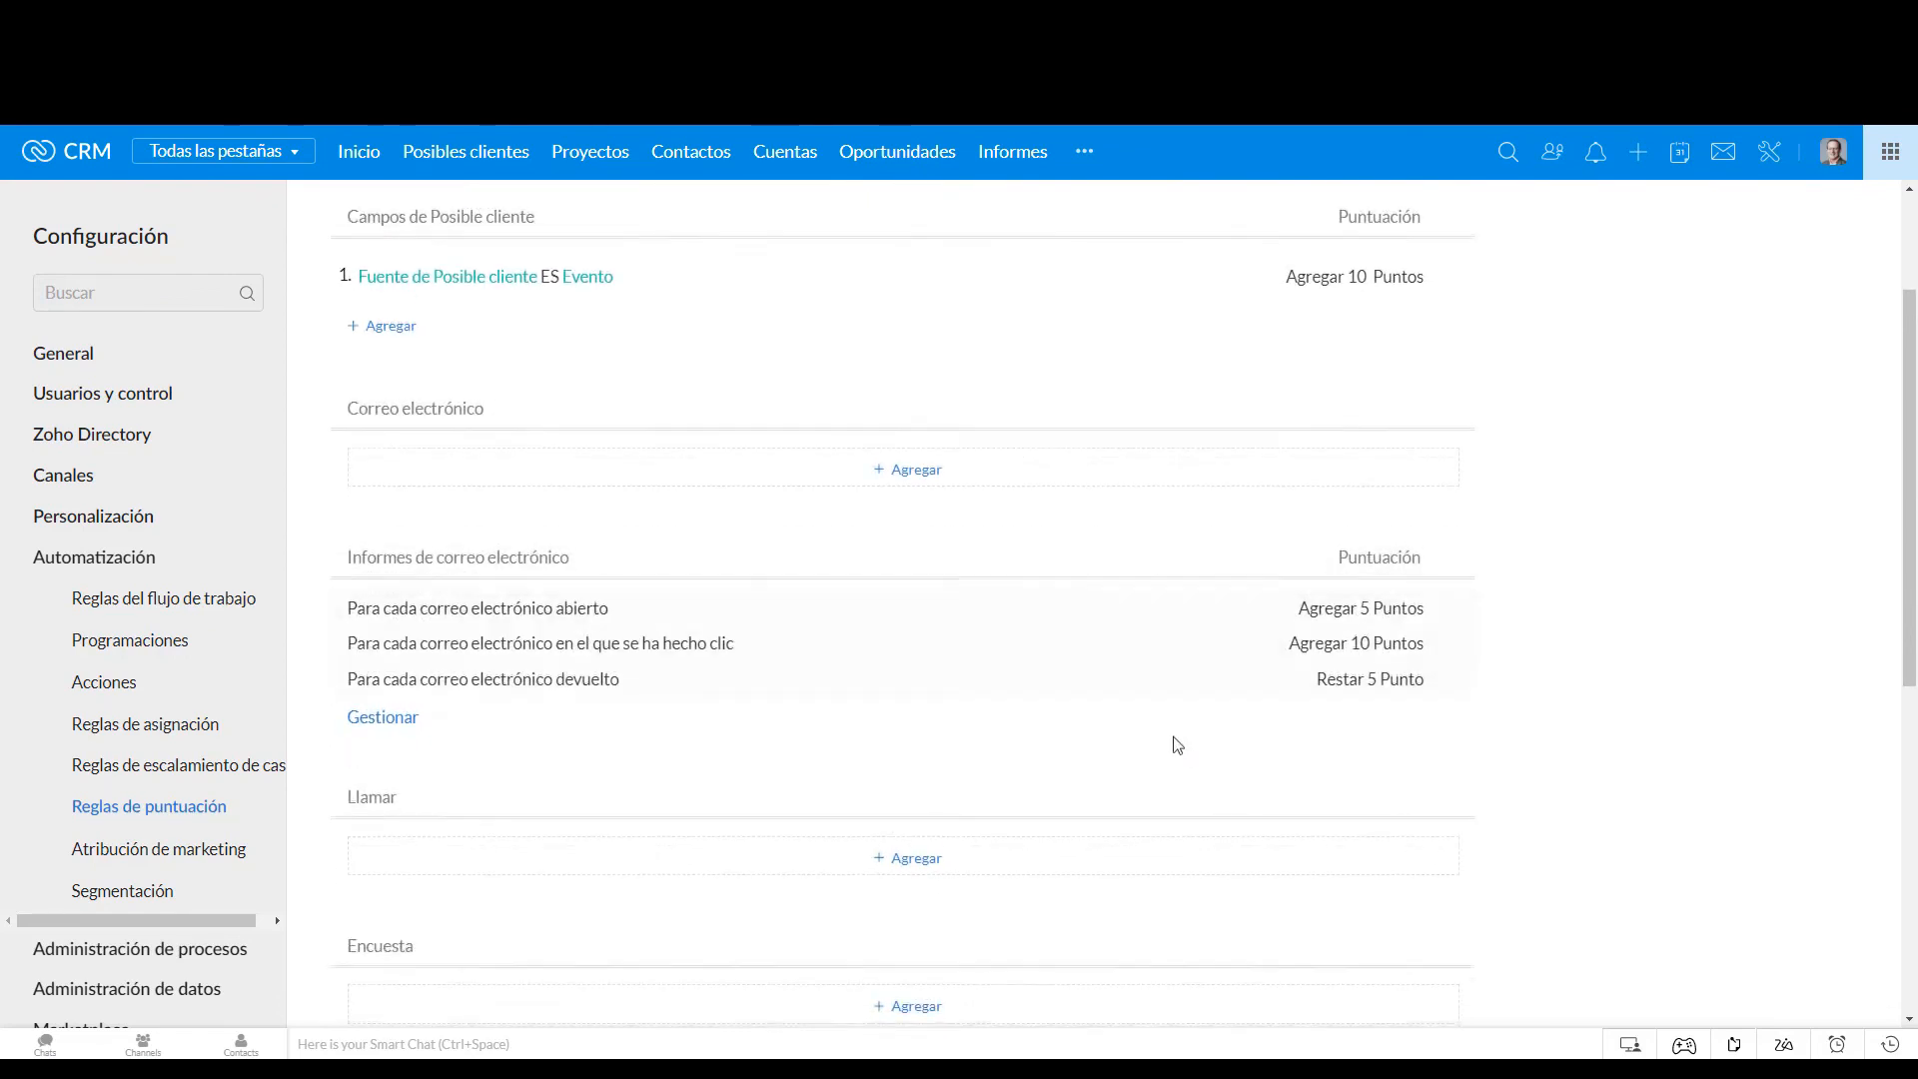
scroll(1182, 724, up, 2)
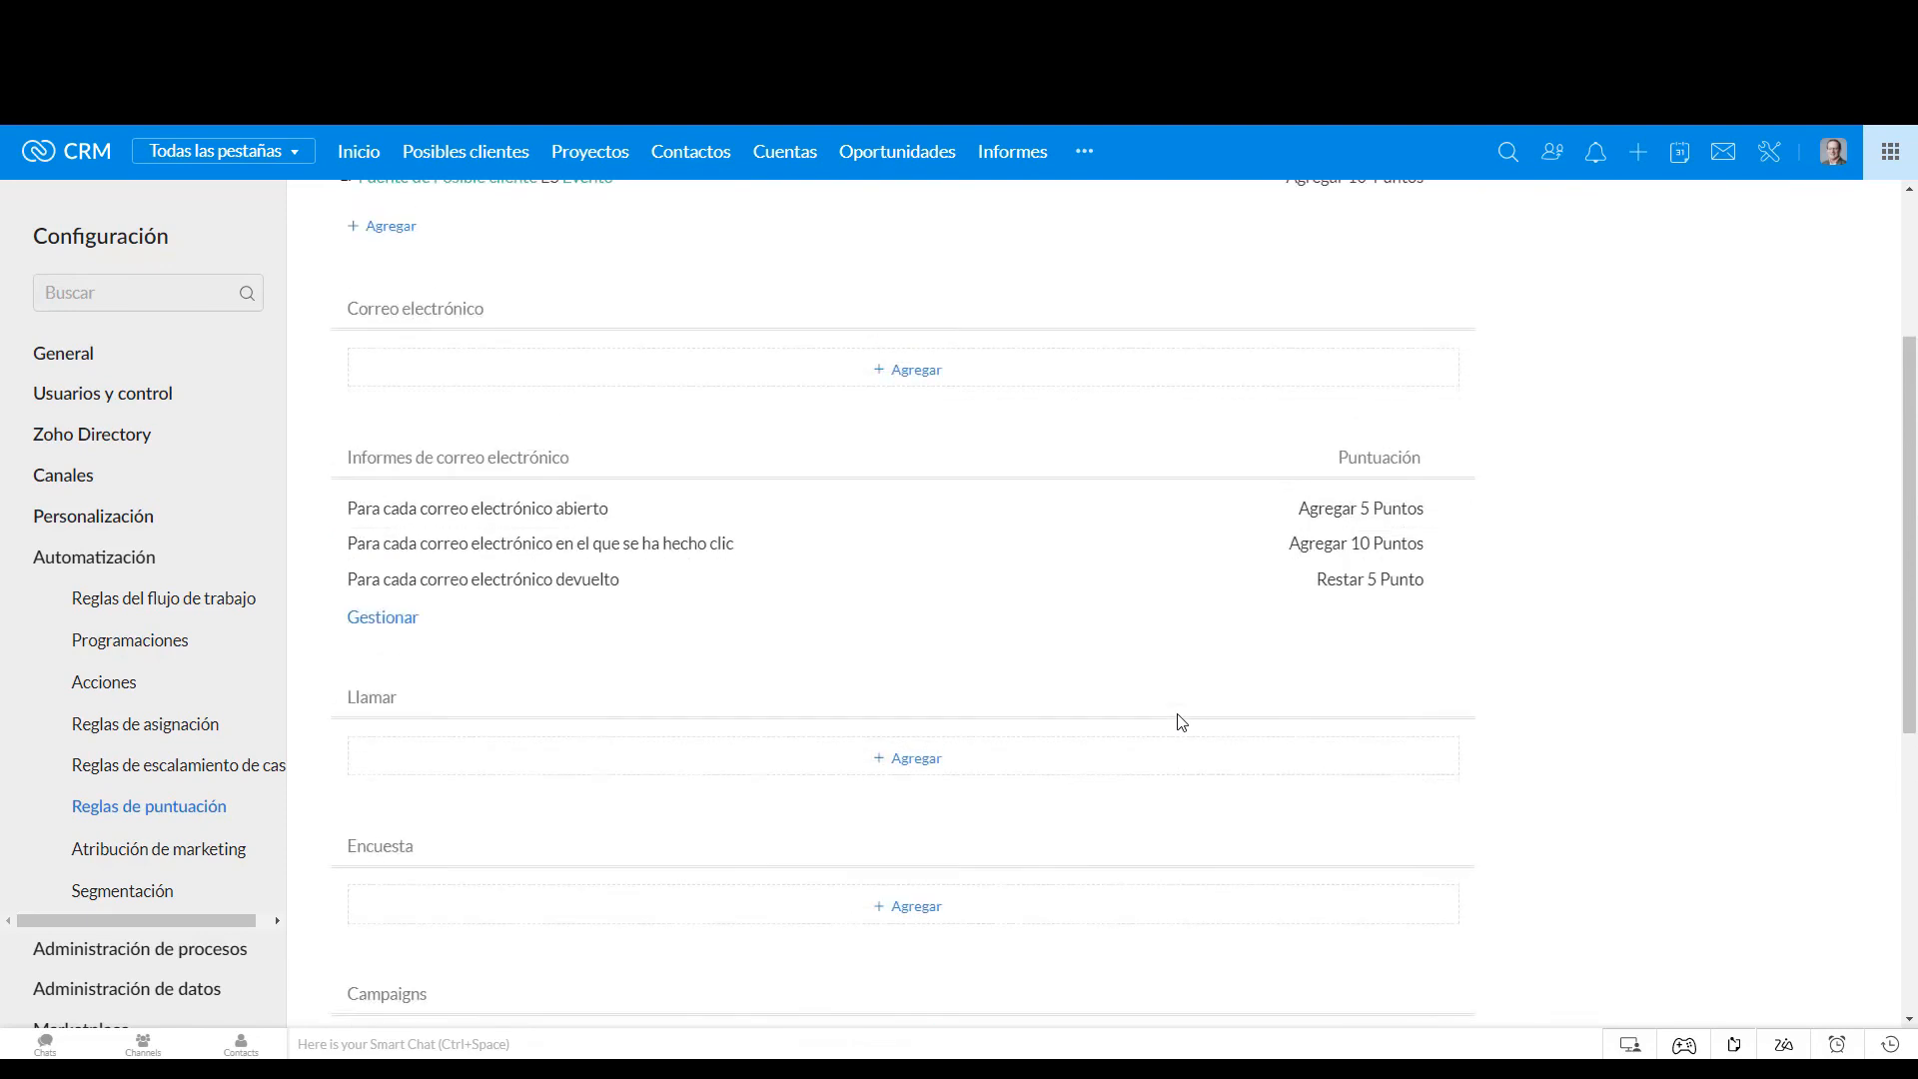